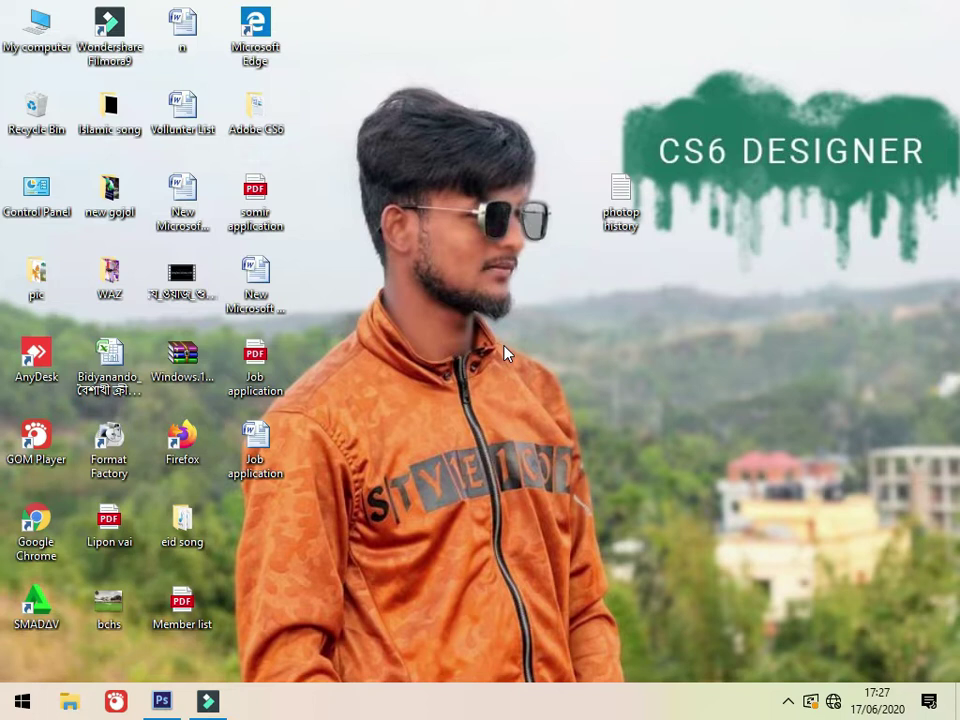
Refresh the desktop, bring Photoshop to the front and start a new document via File > New
right_click(500, 206)
click(540, 261)
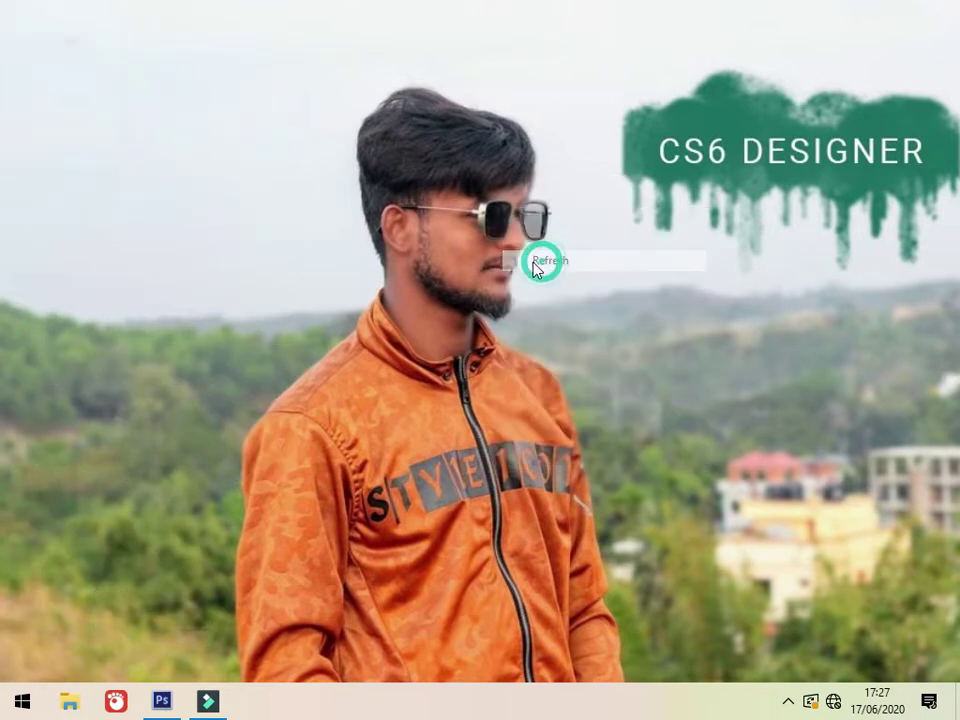
click(160, 703)
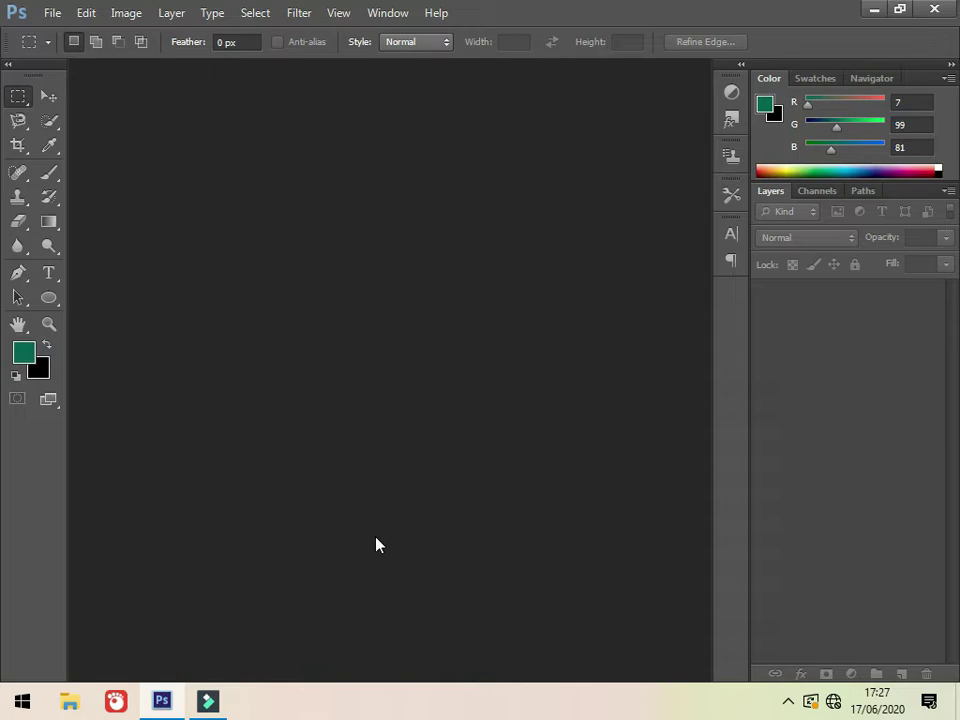
click(55, 13)
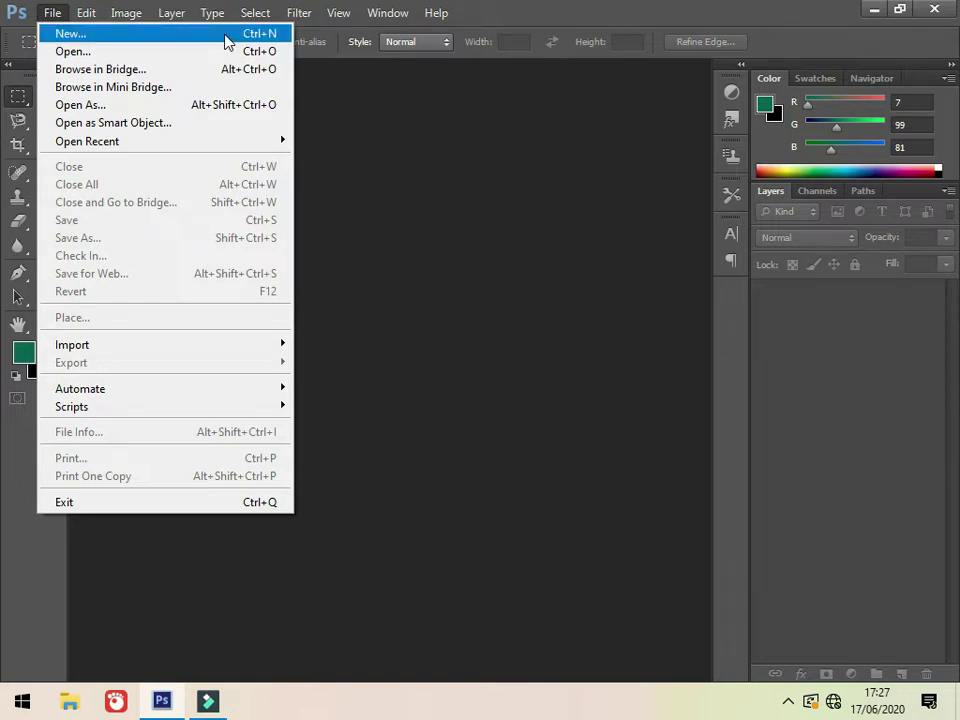
click(100, 34)
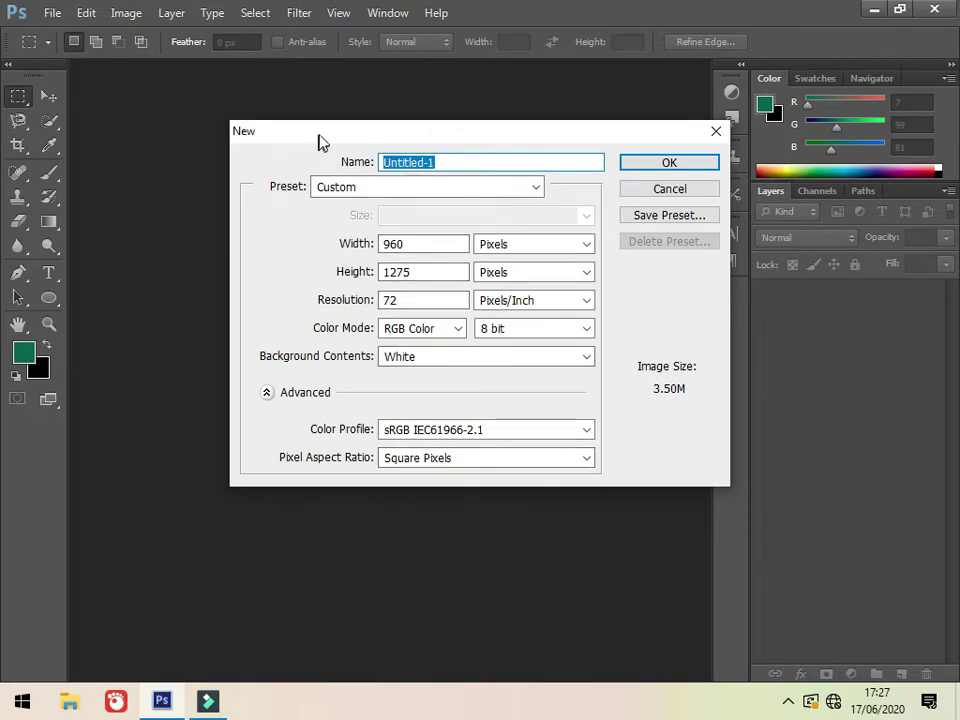
drag(320, 140, 261, 140)
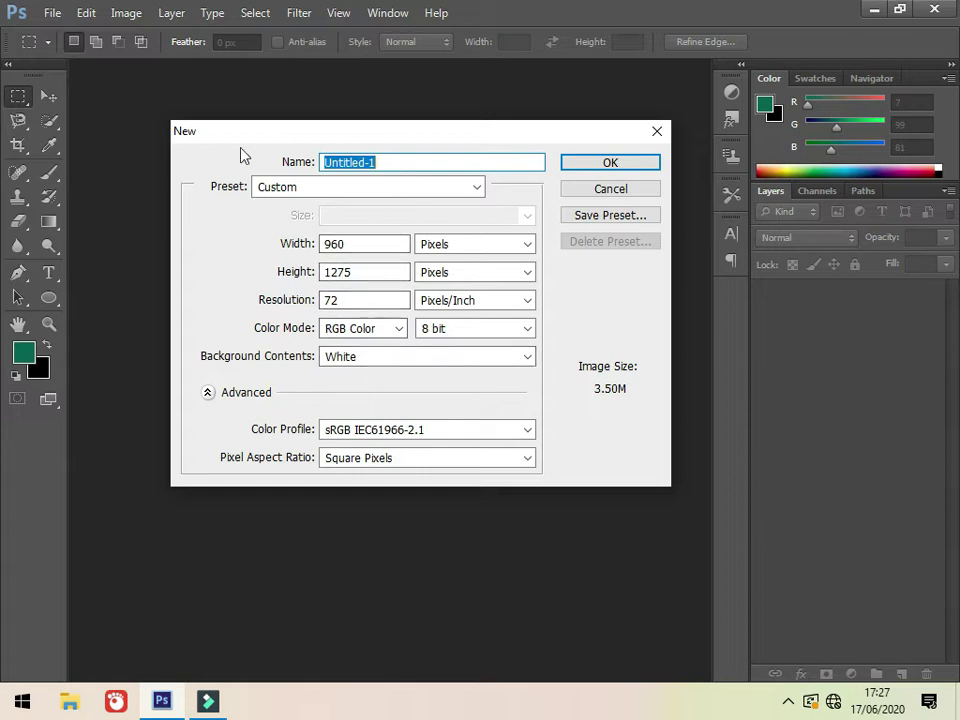
click(657, 131)
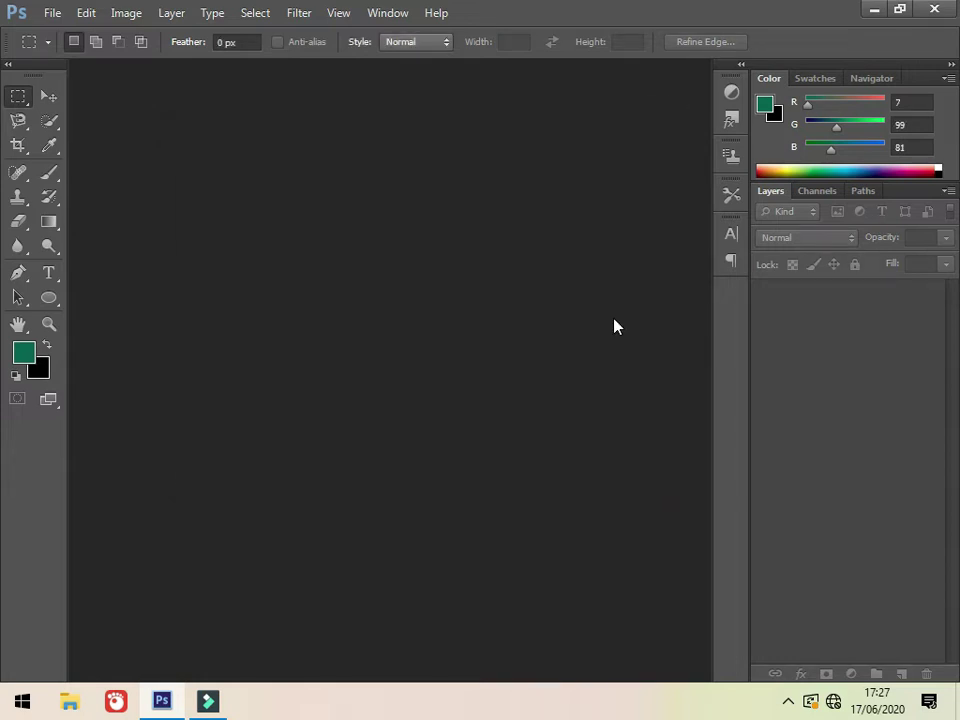
key(ctrl+n)
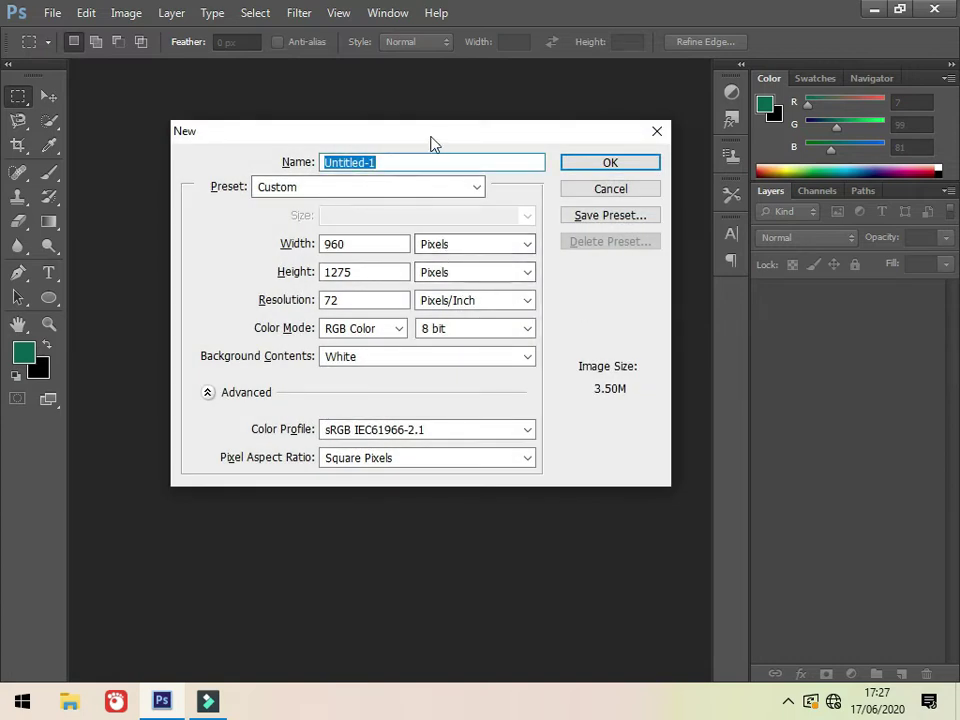
drag(431, 138, 431, 152)
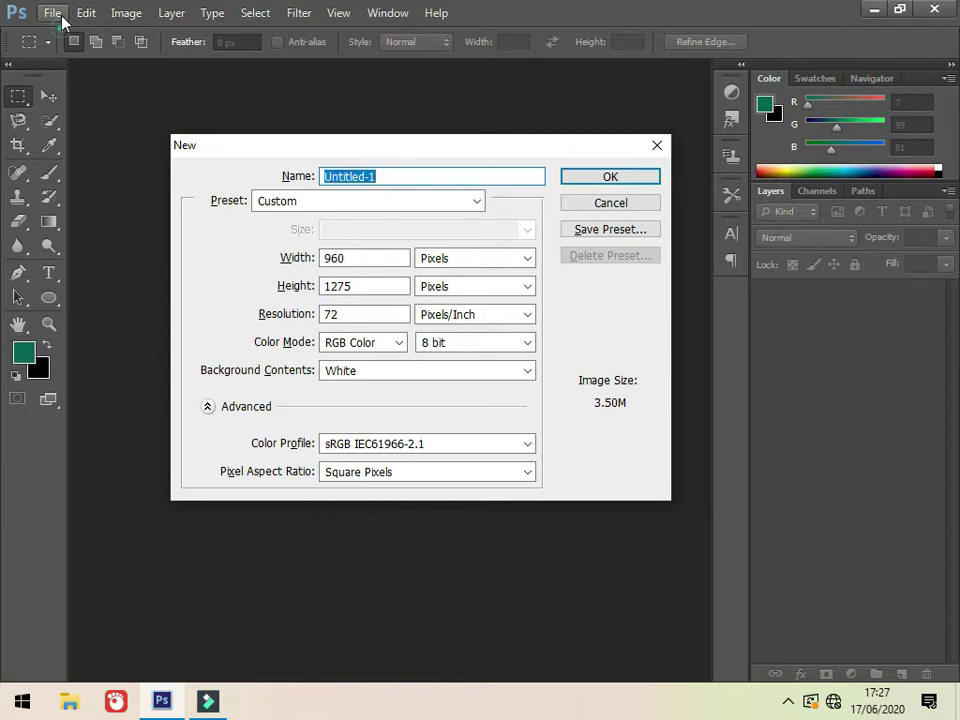
click(62, 16)
click(368, 112)
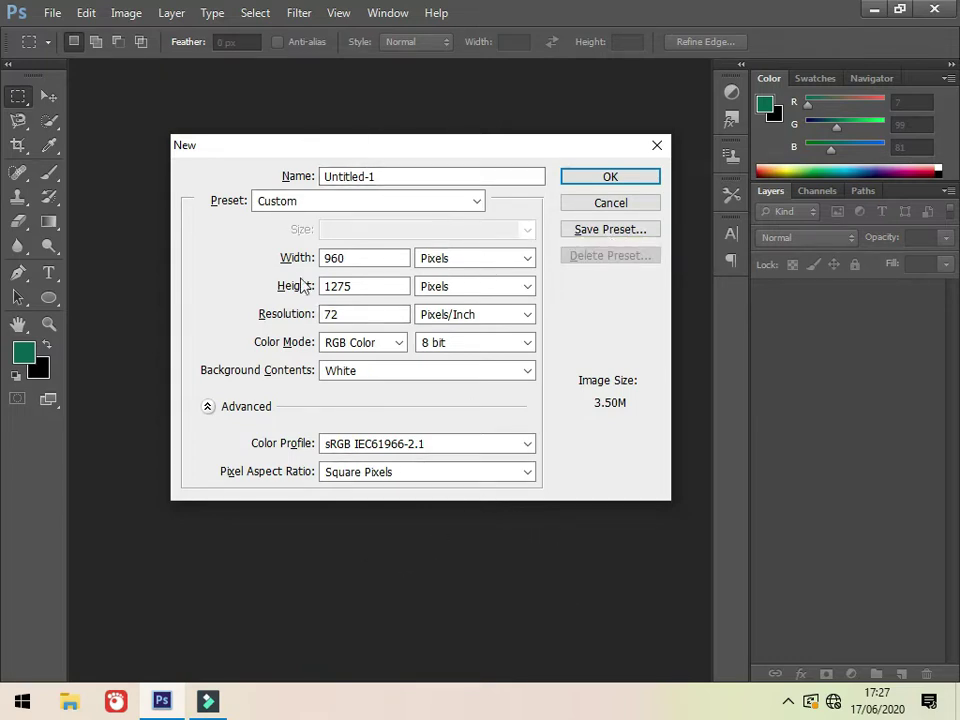
drag(392, 176, 326, 176)
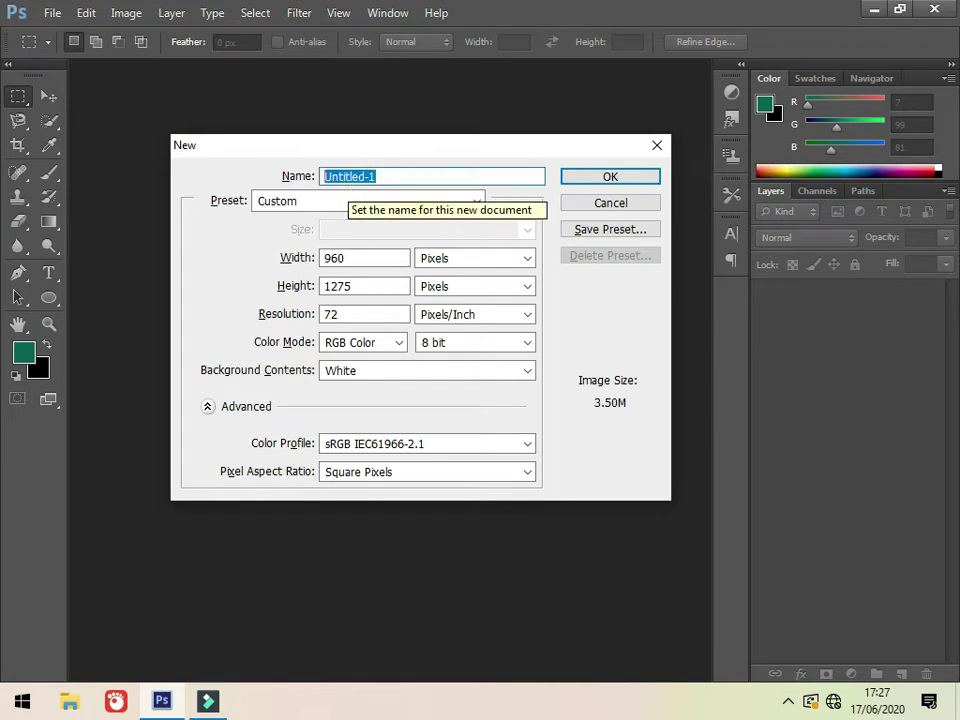
Name the new document 'kamran' and open the Preset list
text(kamran)
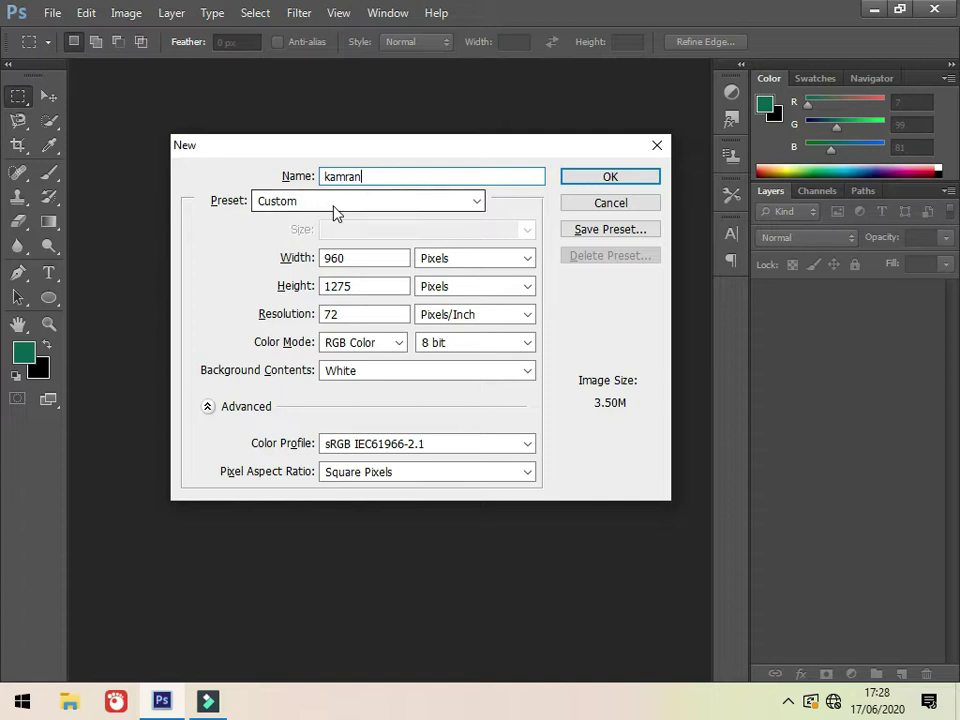
click(414, 206)
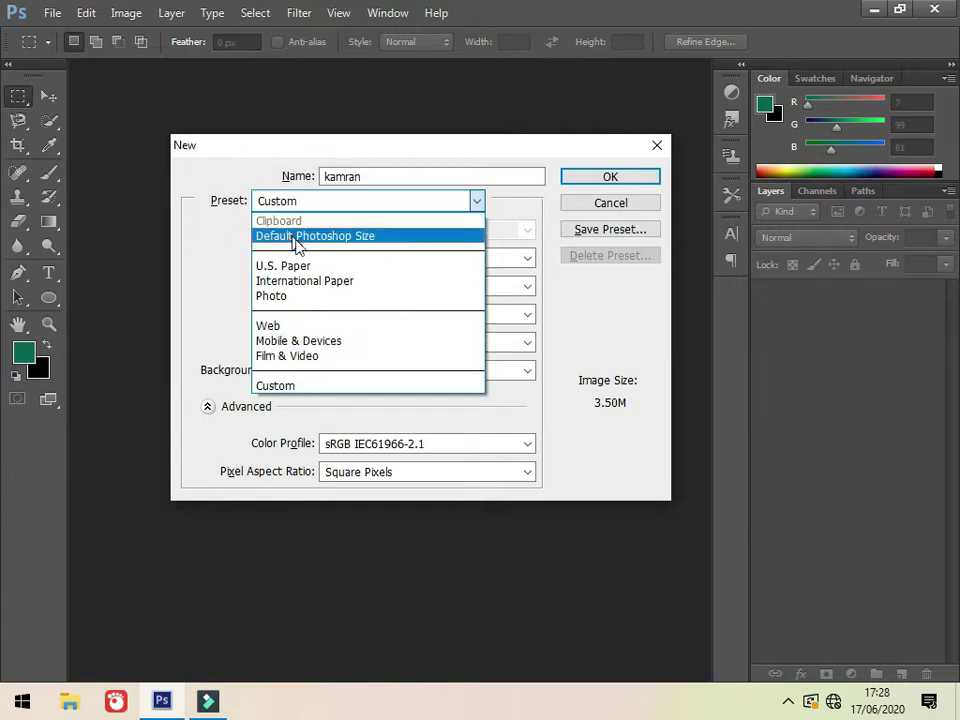
Try International Paper (A4), then switch to the Default Photoshop Size preset (16.02 × 11.99 cm)
click(300, 284)
click(366, 231)
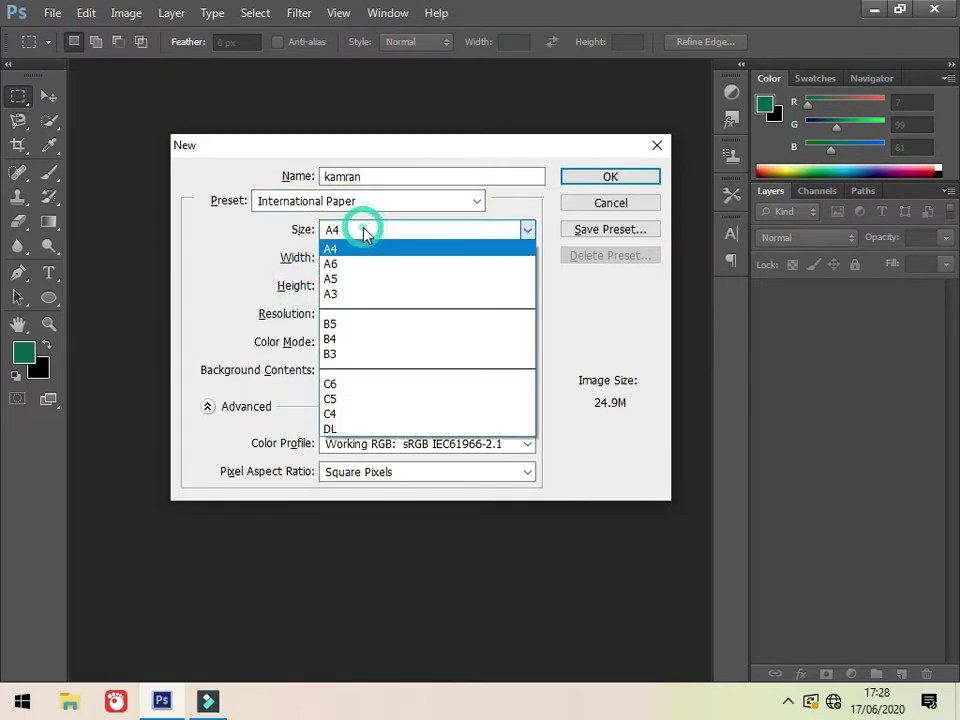
click(265, 200)
click(304, 202)
click(321, 237)
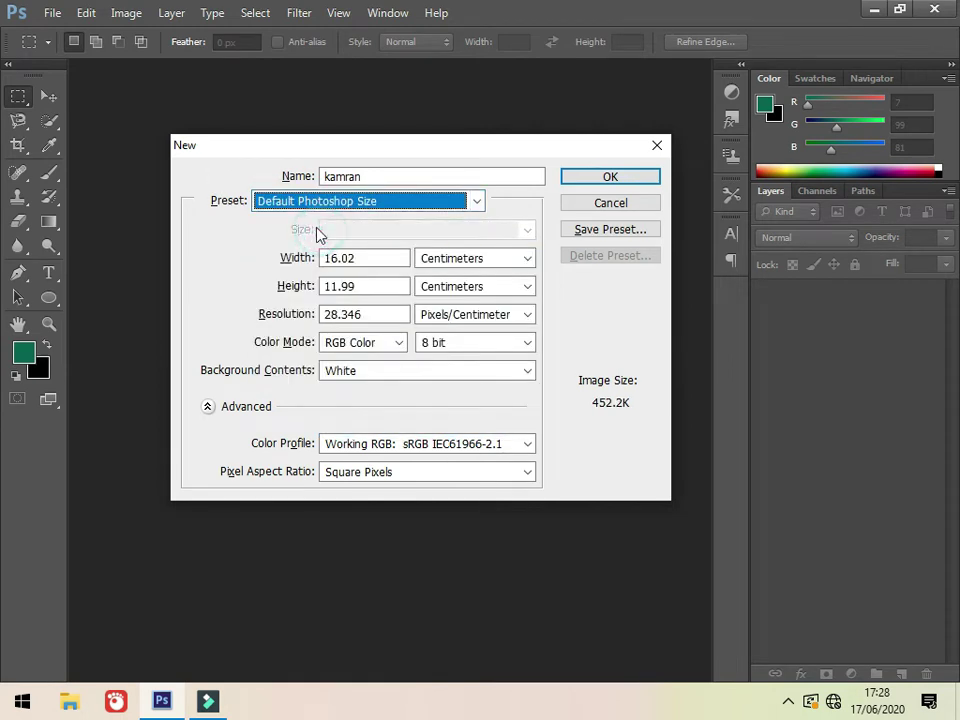
click(506, 103)
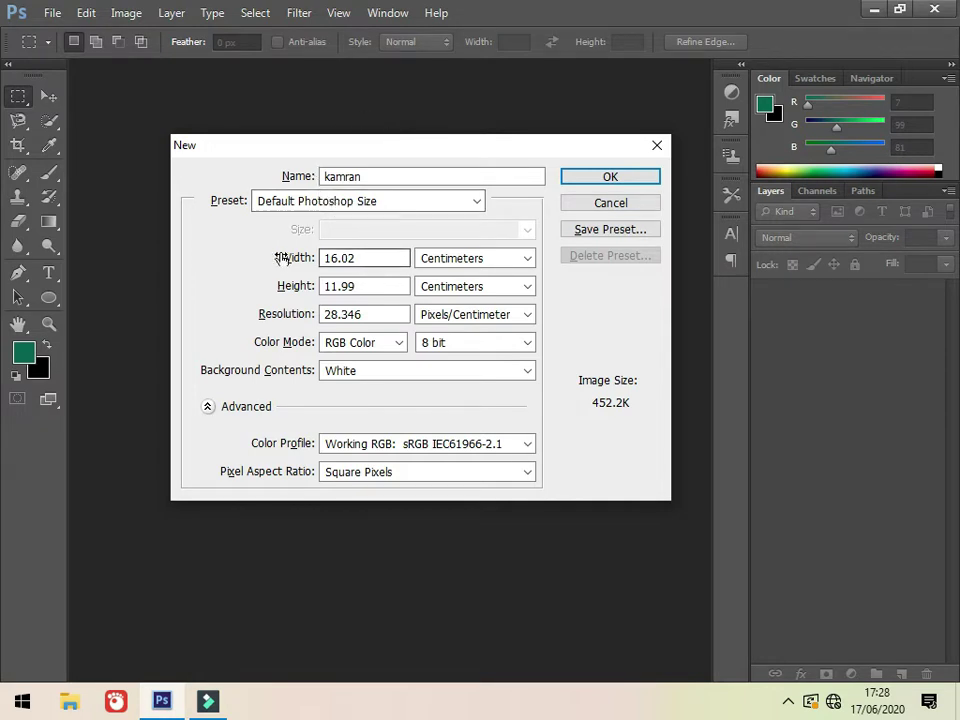
Enter width 500 cm, height 500 cm and resolution 72 pixels/cm
double_click(364, 259)
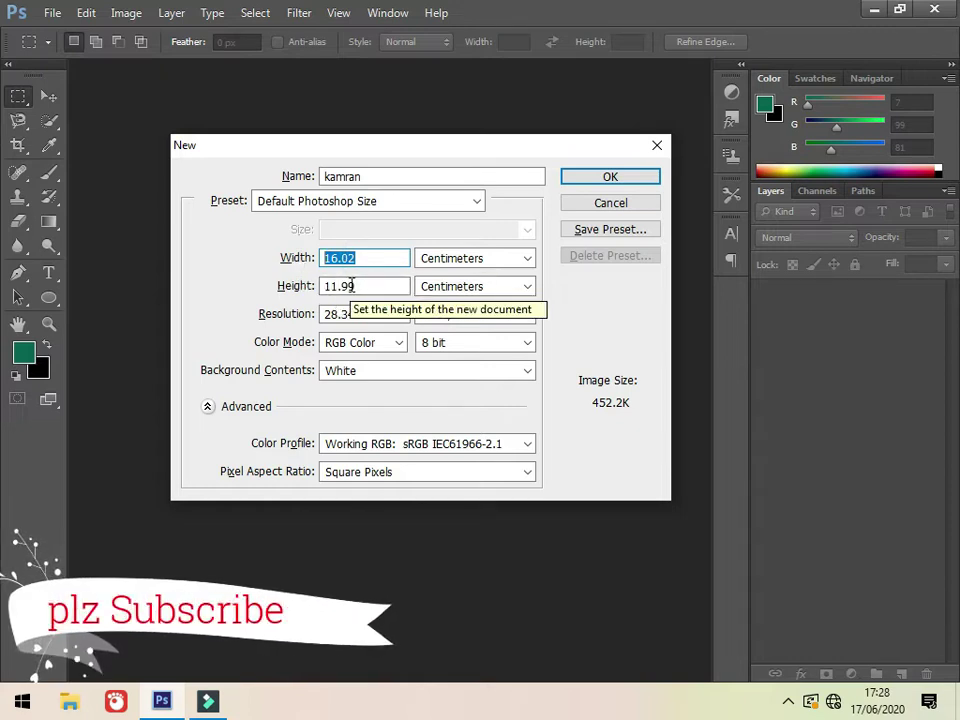
double_click(350, 282)
click(366, 258)
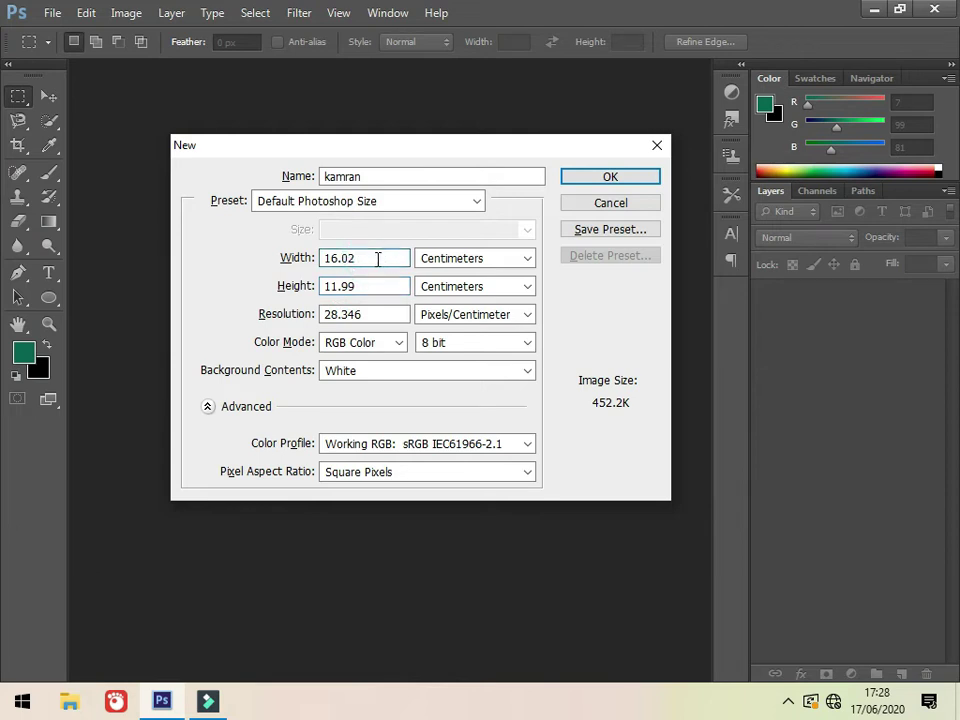
double_click(362, 258)
text(500)
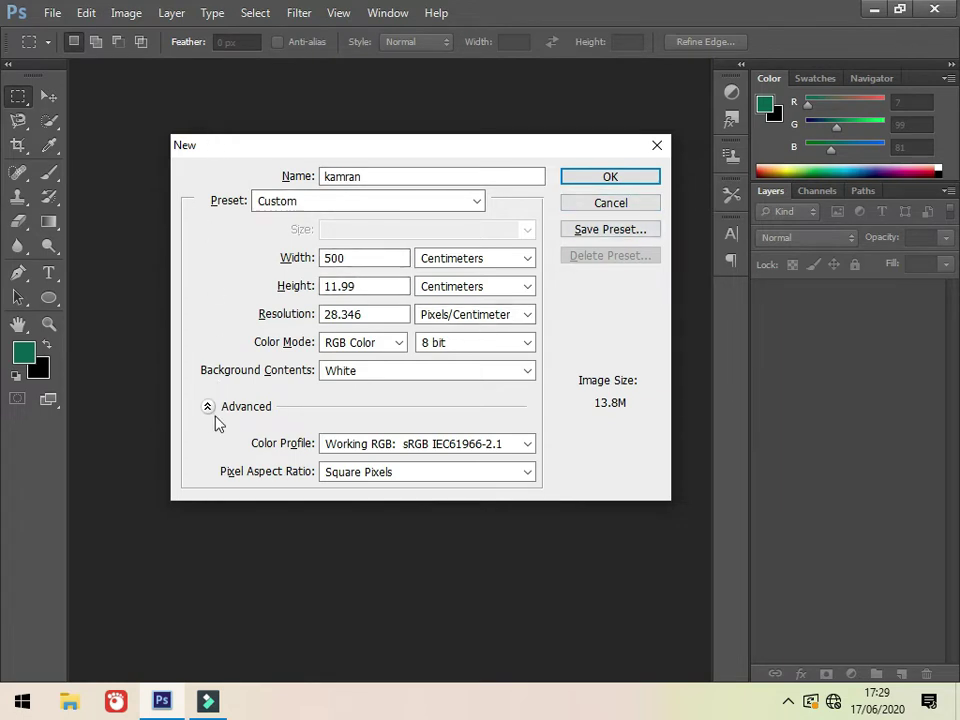
click(189, 108)
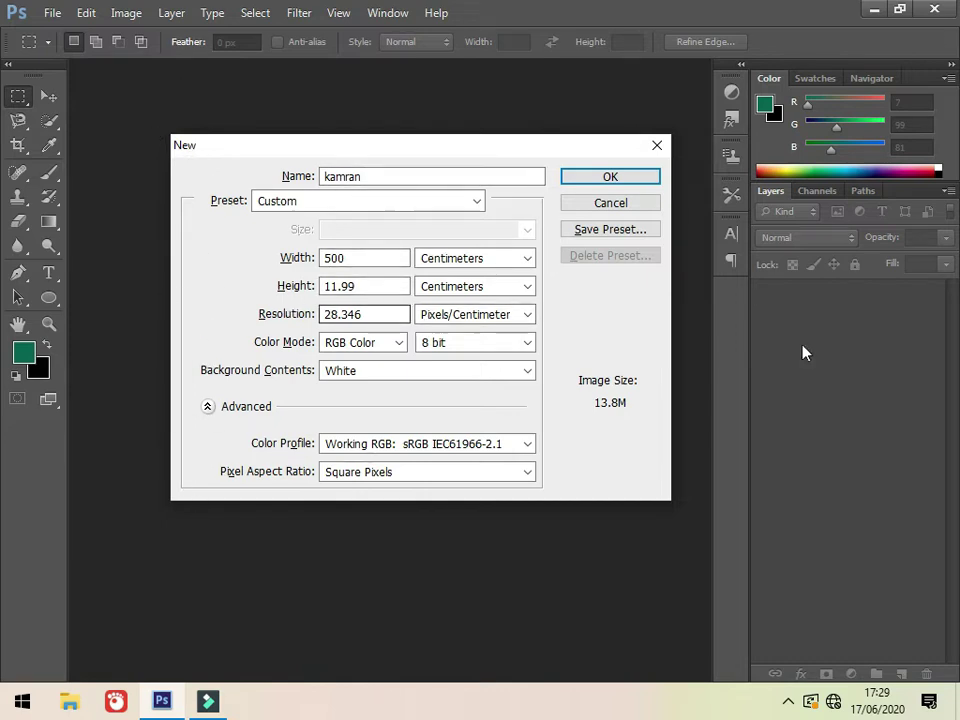
click(144, 294)
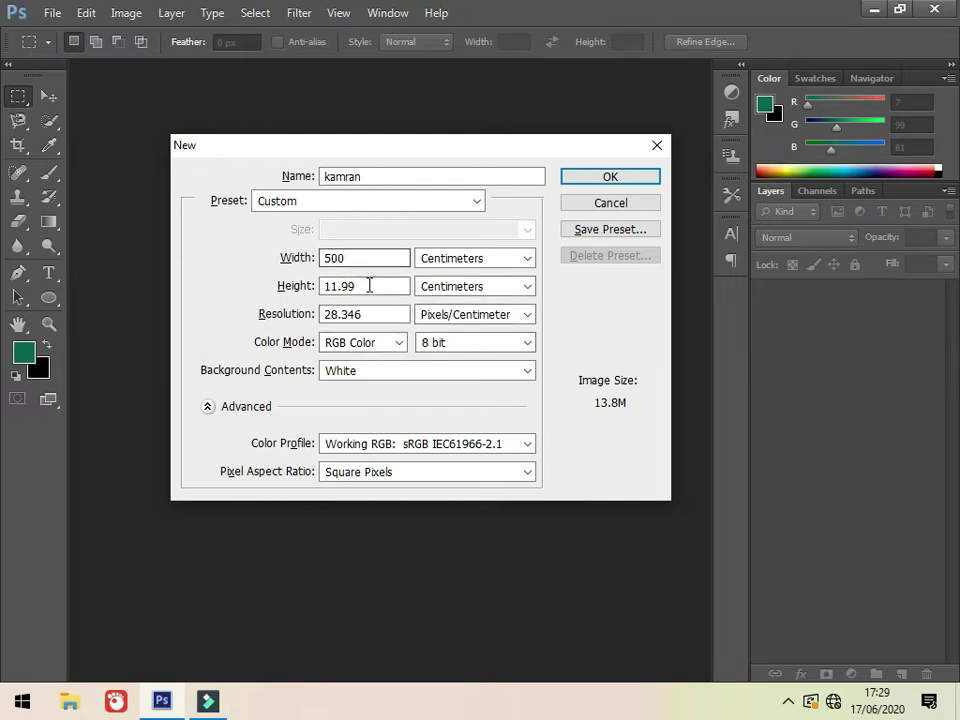
drag(369, 286, 257, 298)
text(500)
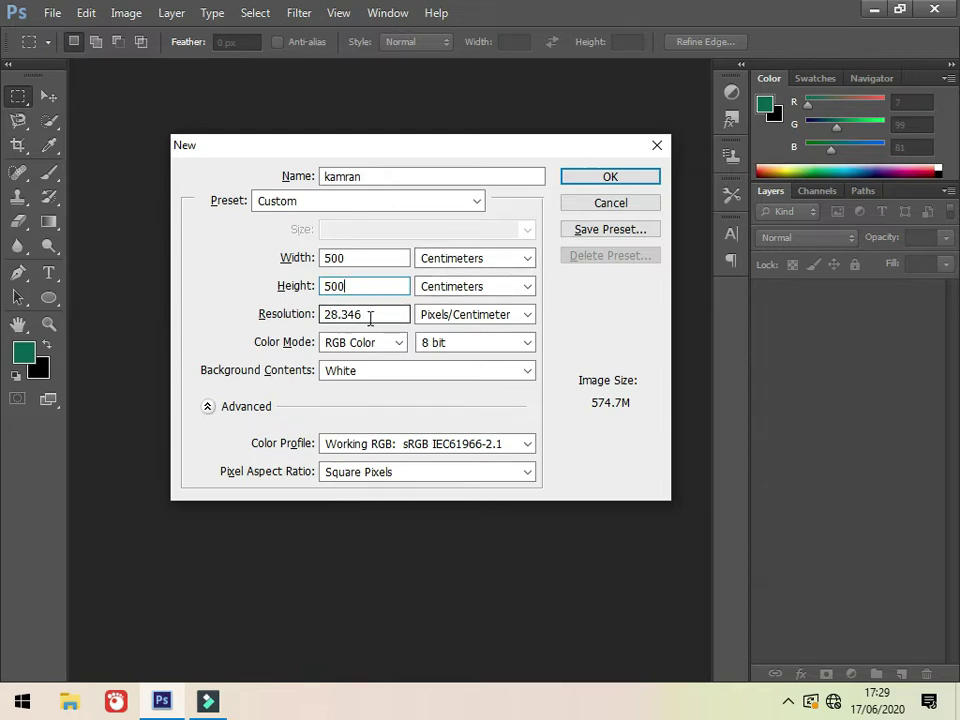
drag(370, 317, 288, 318)
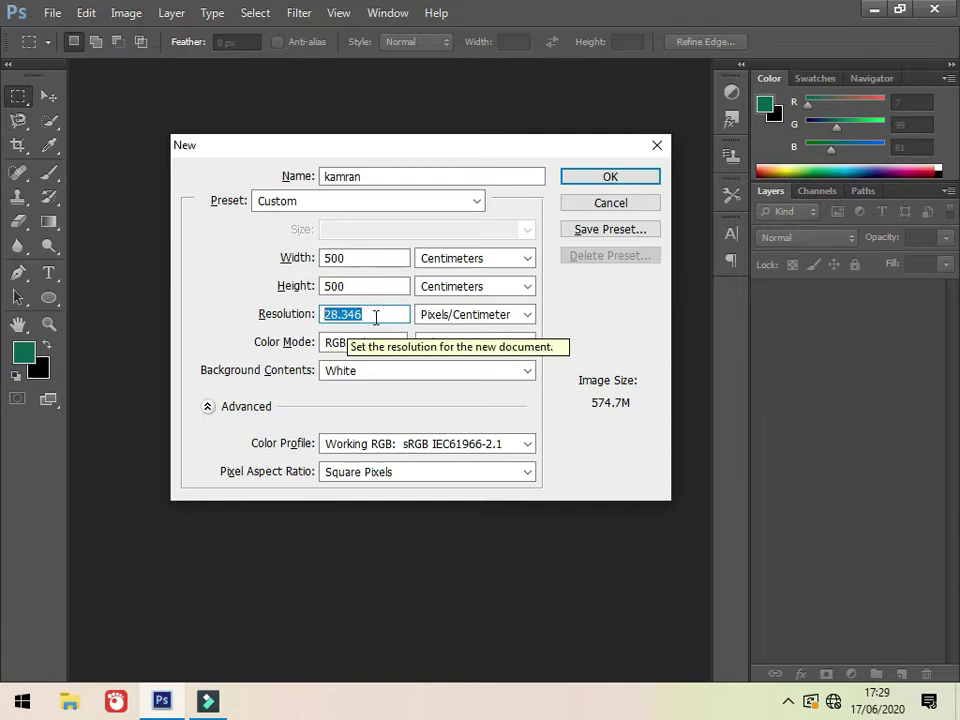
text(72)
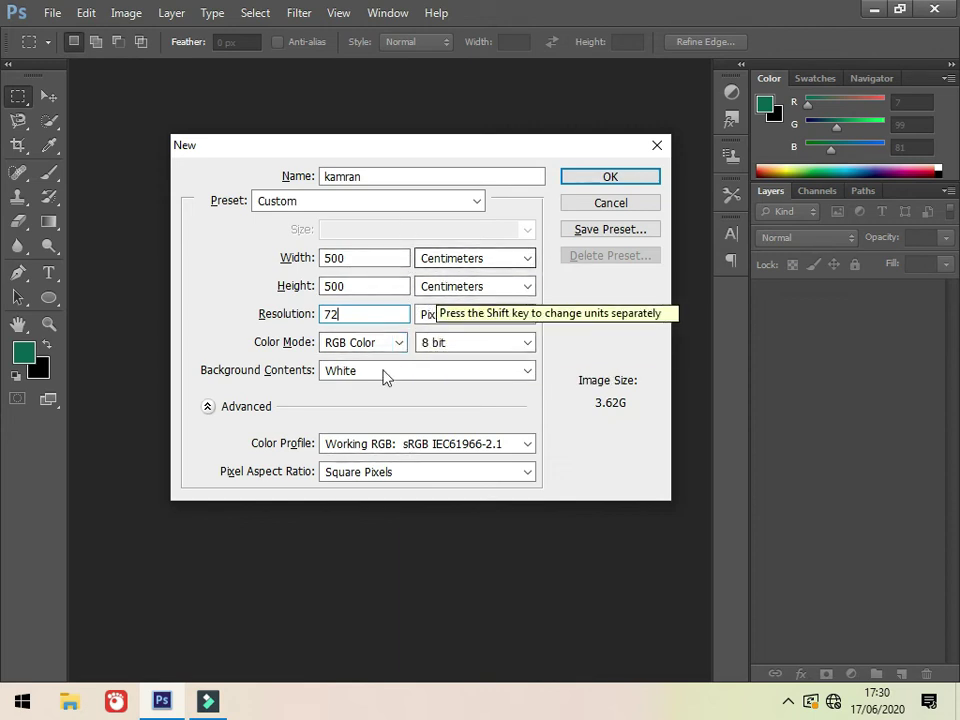
Switch width and height units to Pixels and resolution units to Pixels/Inch
click(527, 258)
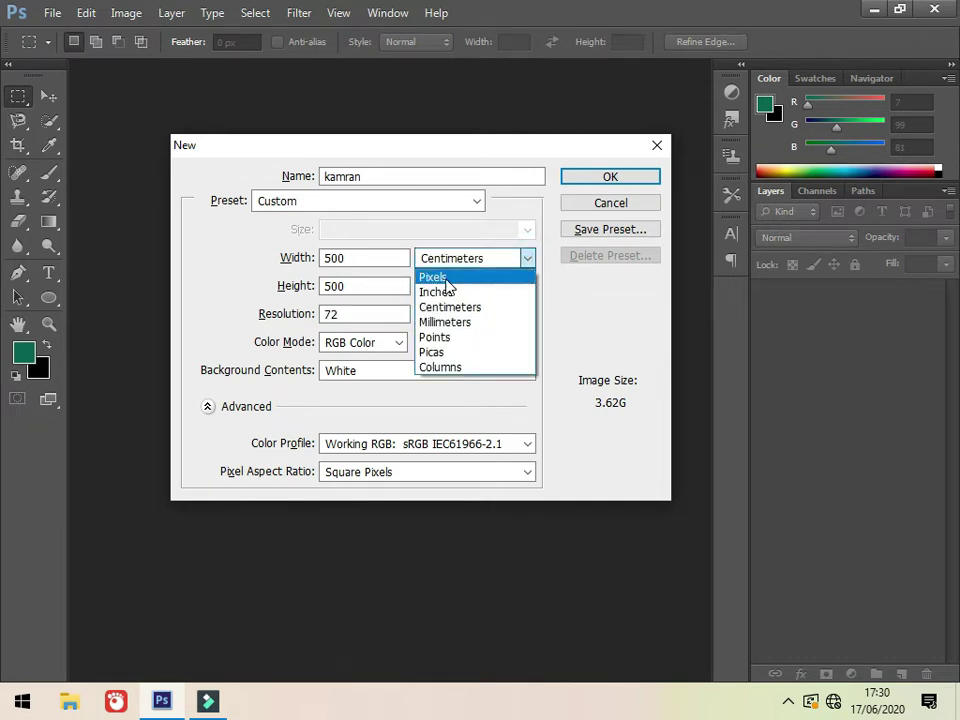
click(440, 279)
click(457, 317)
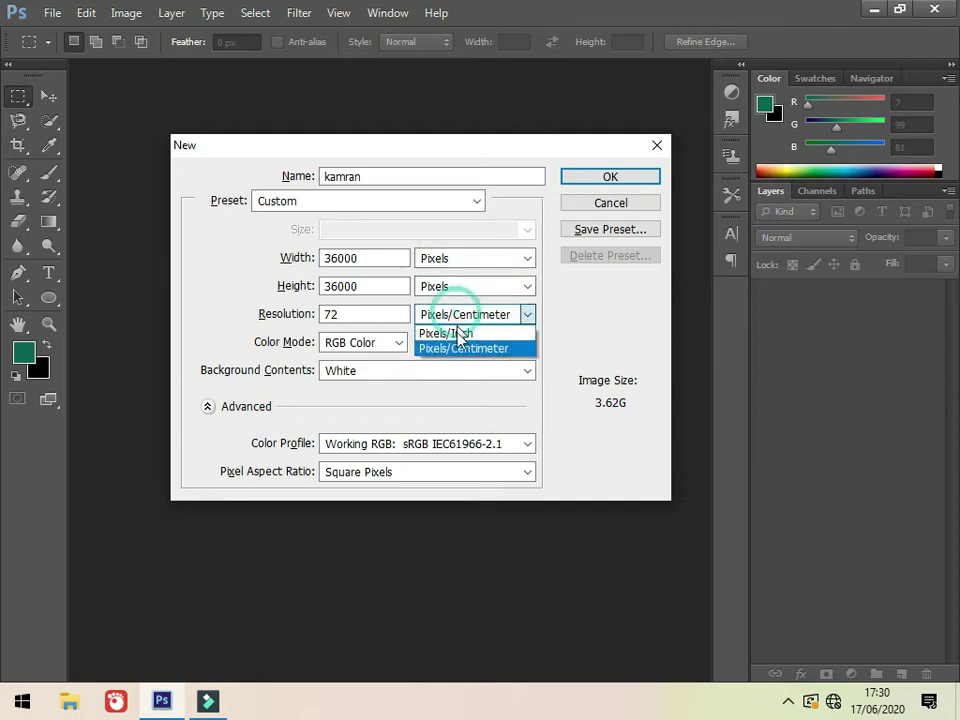
click(459, 334)
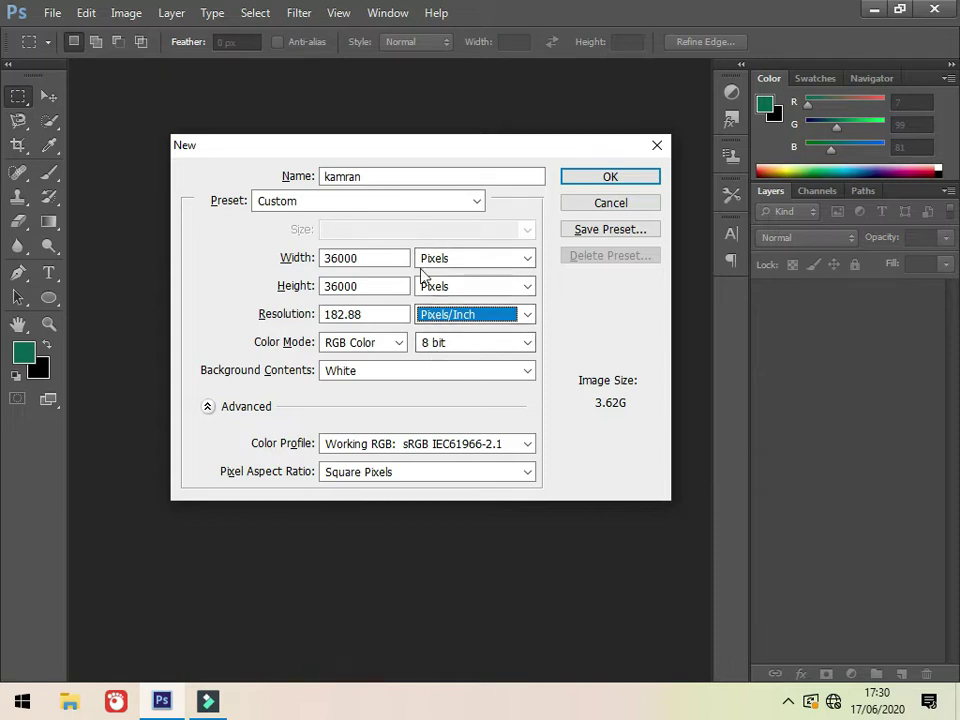
Enter width 600, height 600 and resolution 72 pixels/inch
double_click(380, 258)
text(600)
double_click(370, 285)
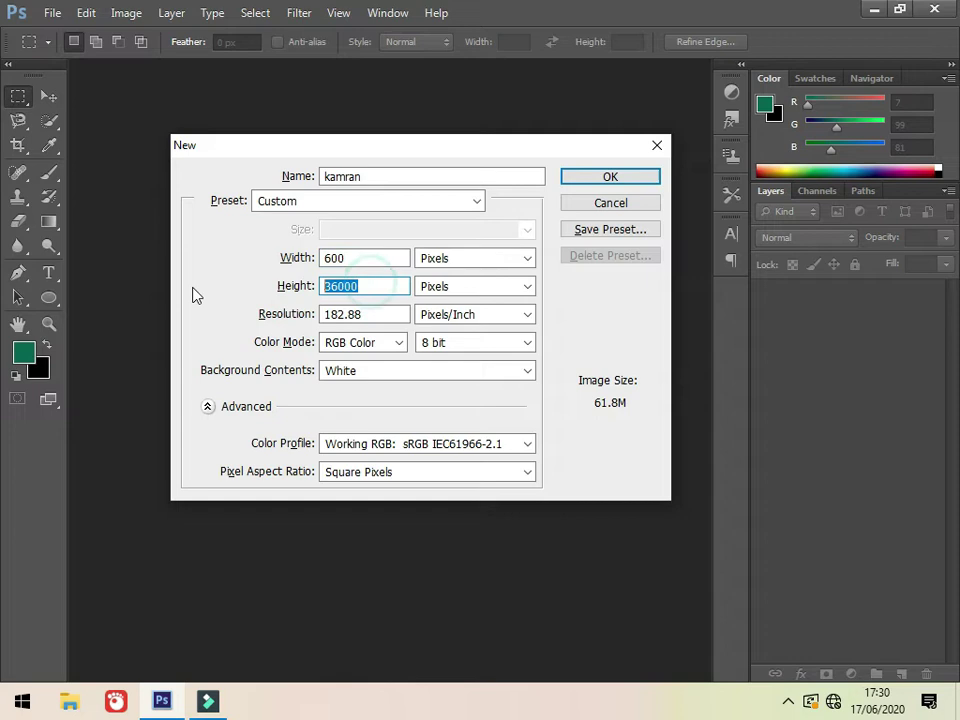
text(600)
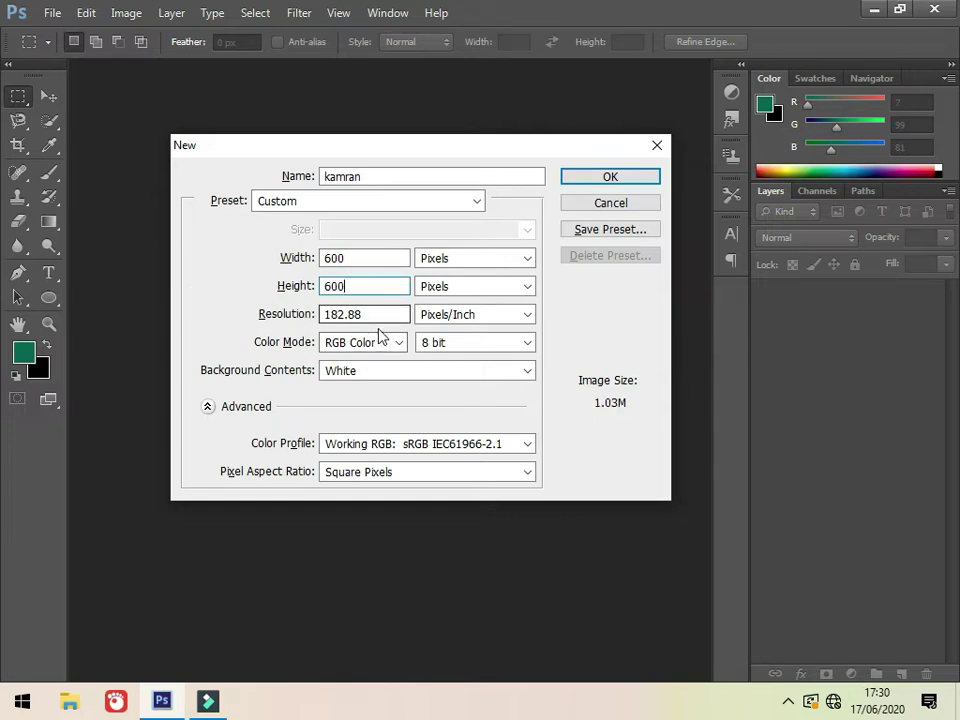
double_click(378, 314)
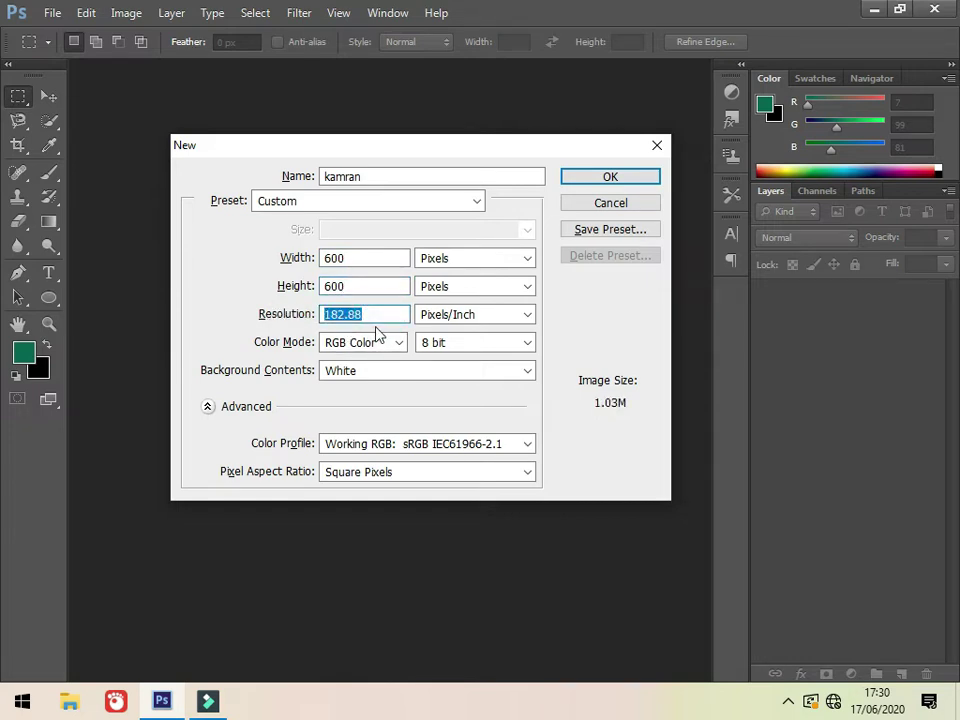
text(72)
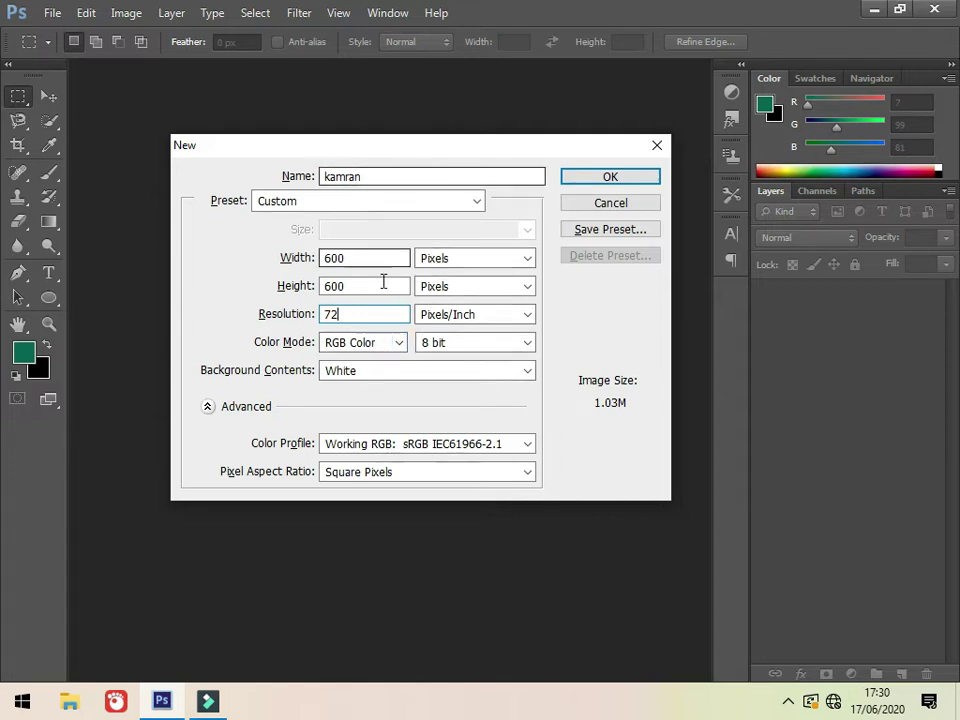
Reapply the Default Photoshop Size preset, then switch units to Pixels and Pixels/Inch
click(364, 200)
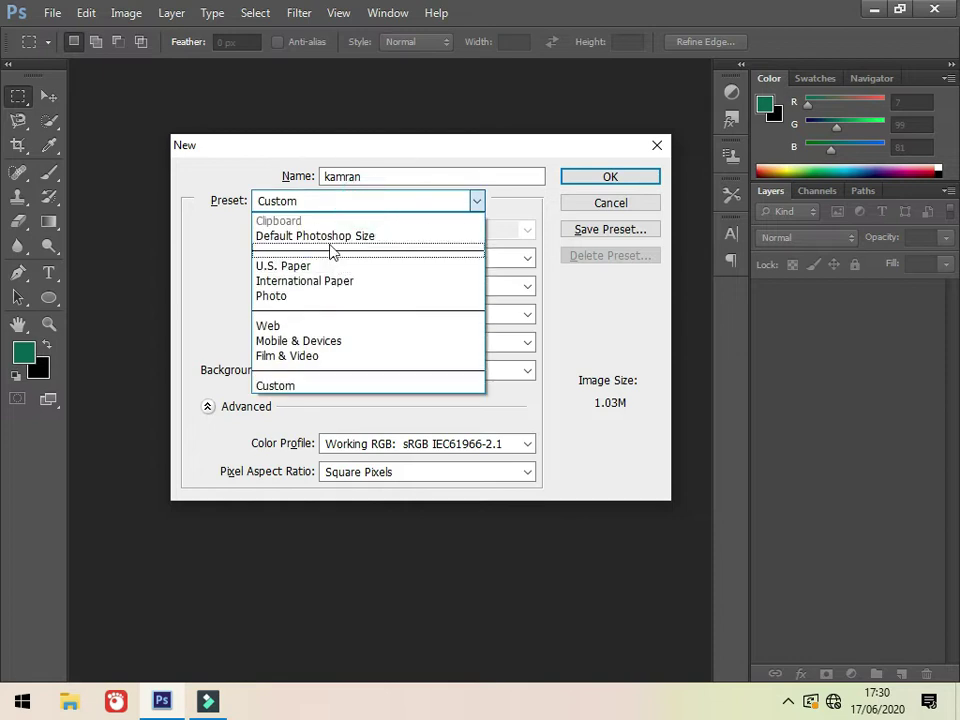
click(330, 236)
double_click(364, 258)
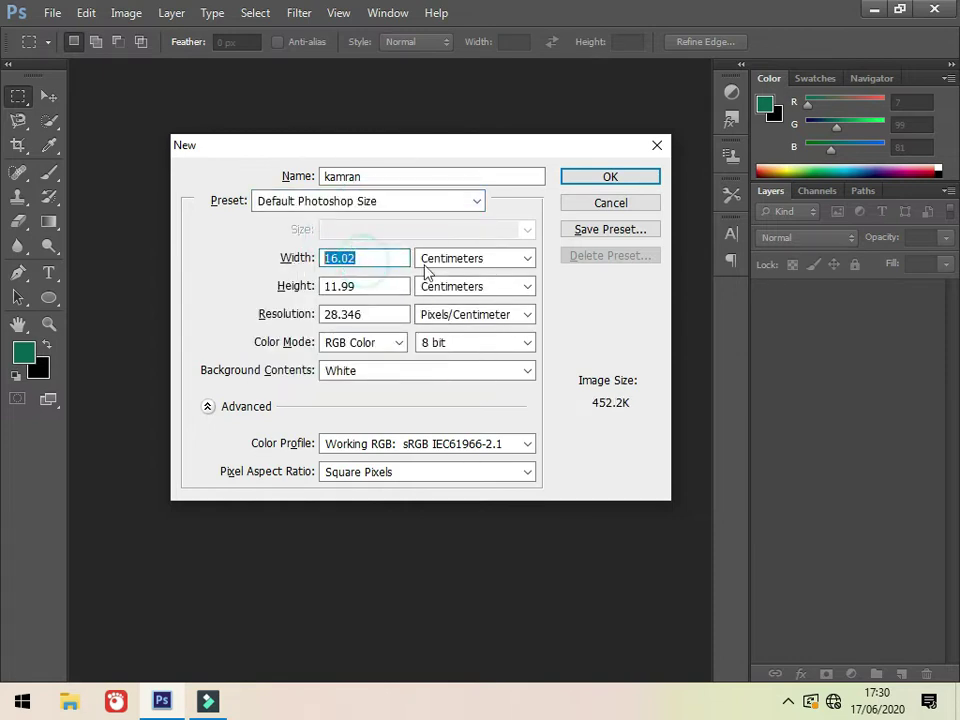
click(390, 230)
click(490, 258)
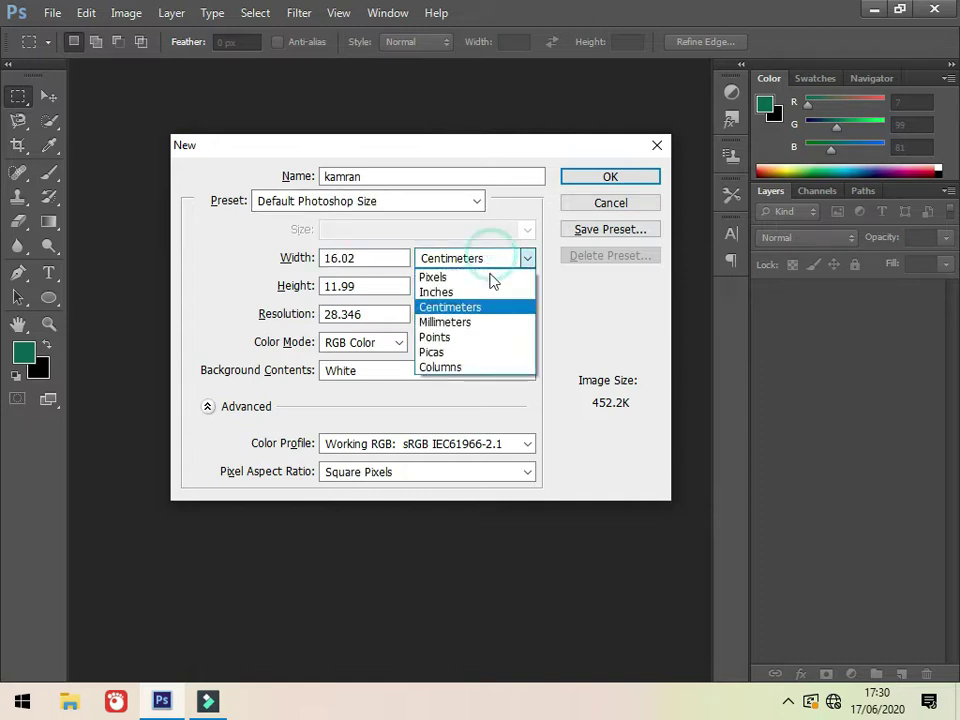
click(440, 277)
click(460, 314)
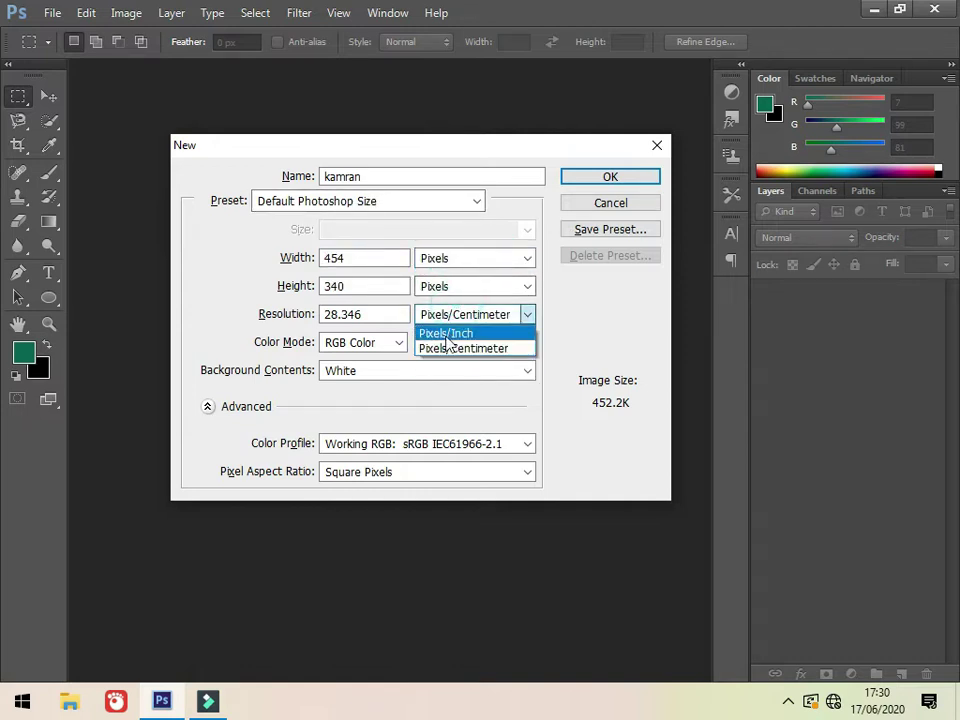
click(446, 334)
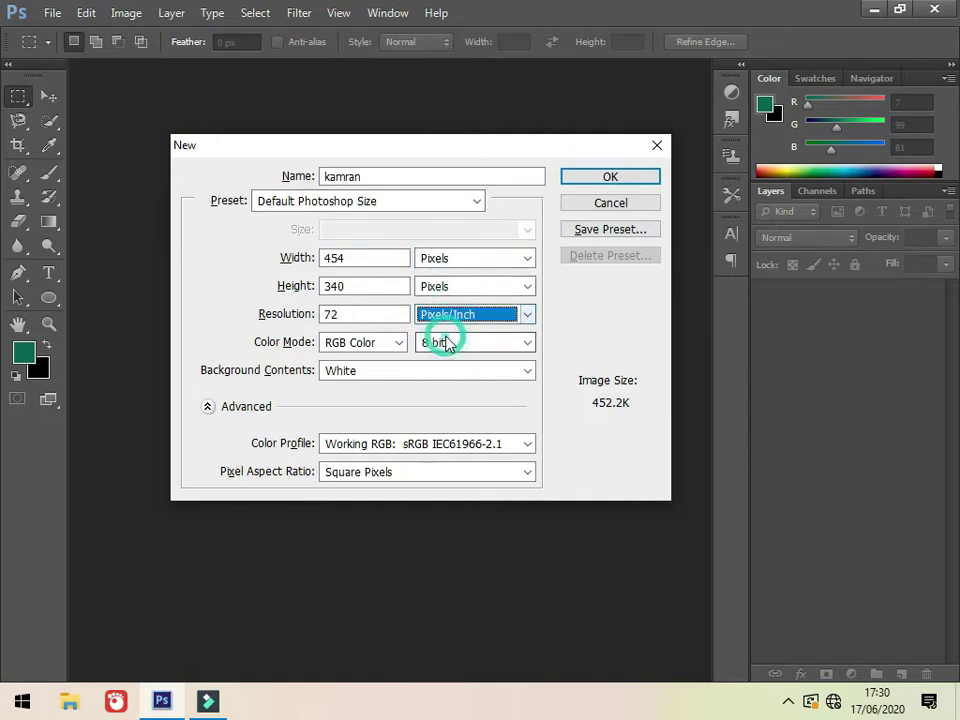
Re-enter 600 × 600 pixels for width and height
double_click(349, 256)
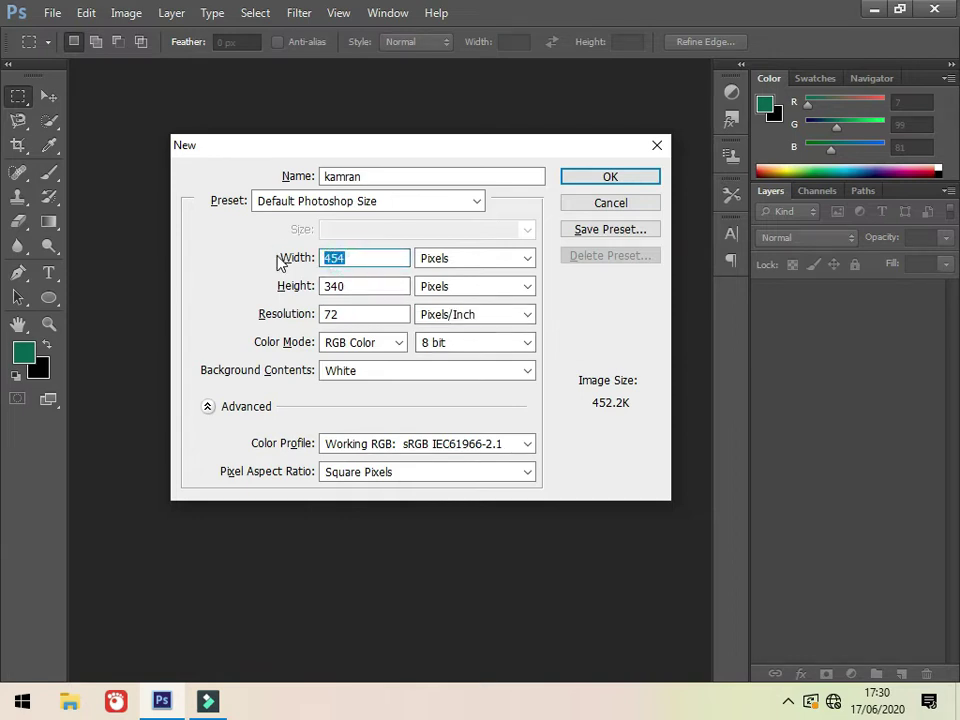
text(600)
double_click(354, 287)
text(600)
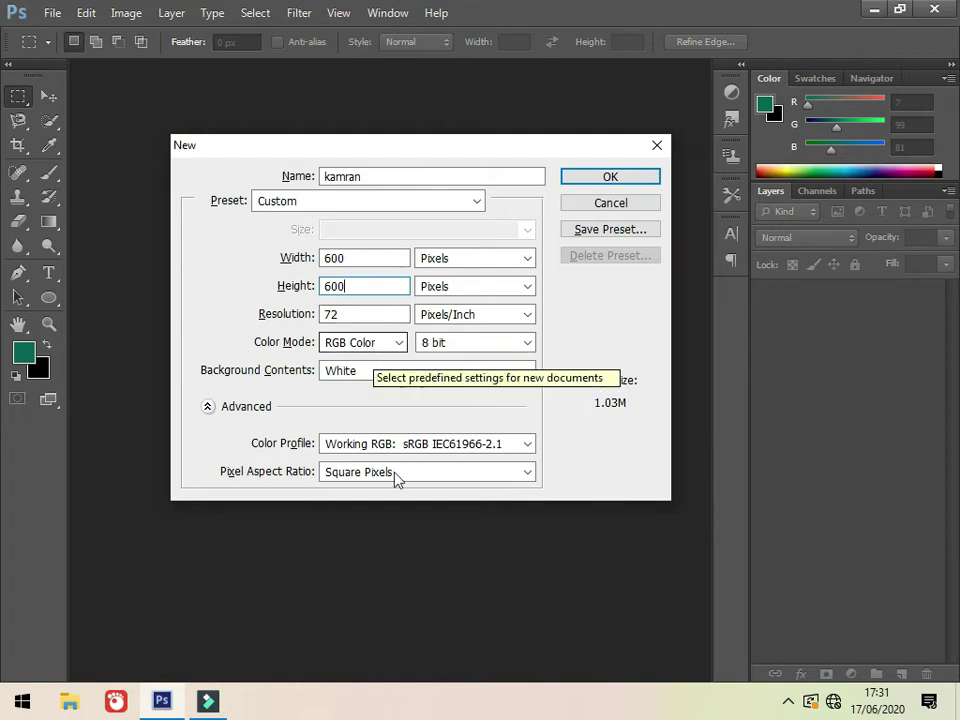
click(391, 350)
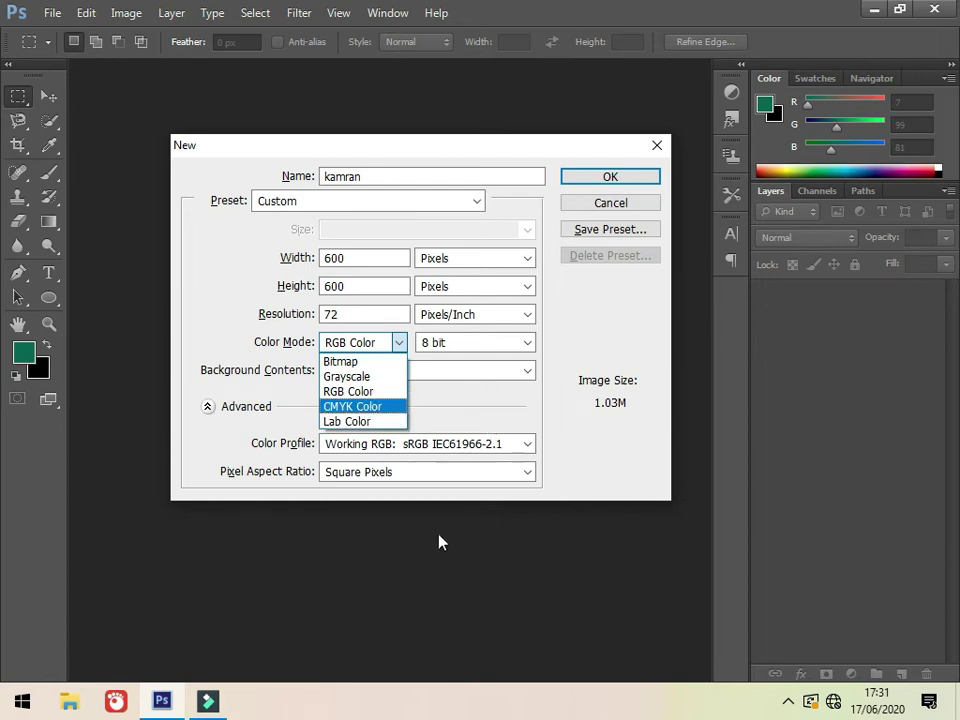
Keep RGB Color mode and leave the bit depth at 8 bit after reviewing options
click(366, 393)
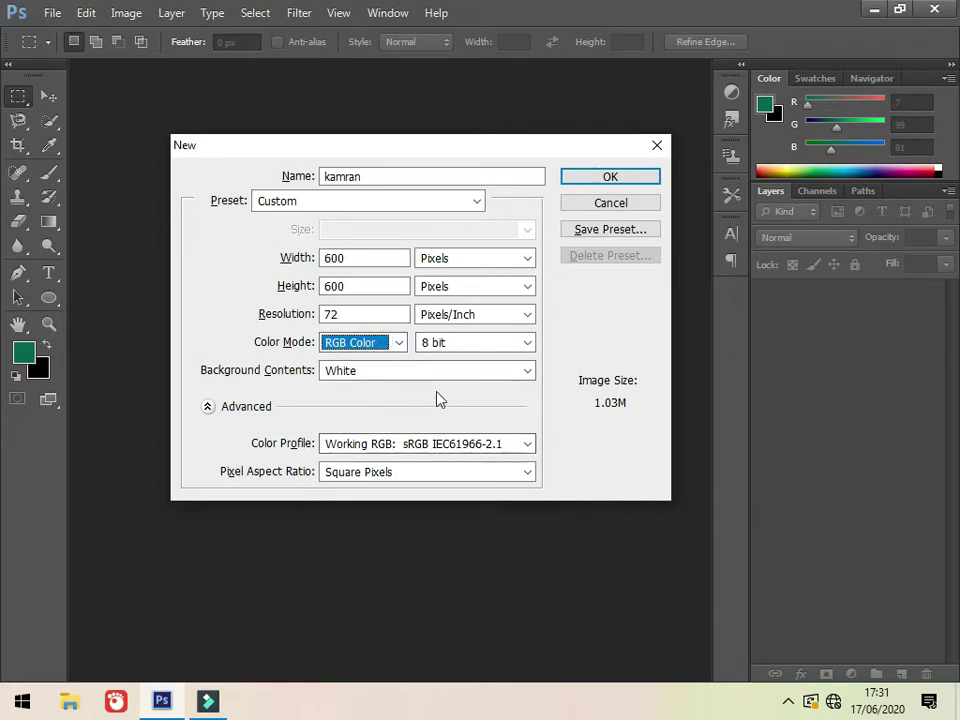
click(528, 344)
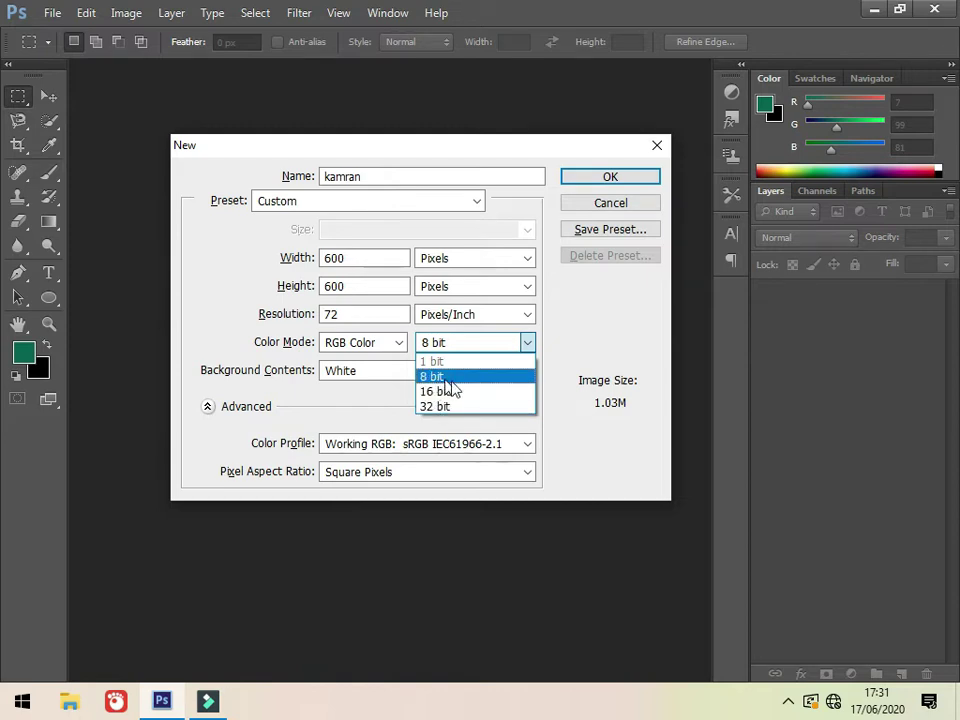
click(440, 378)
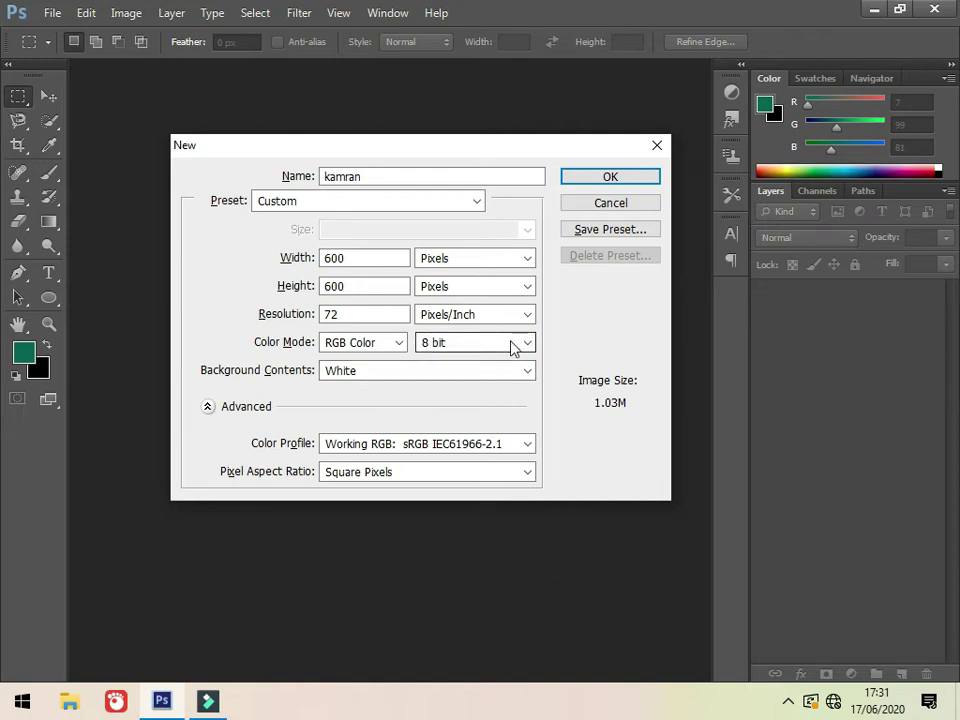
click(512, 345)
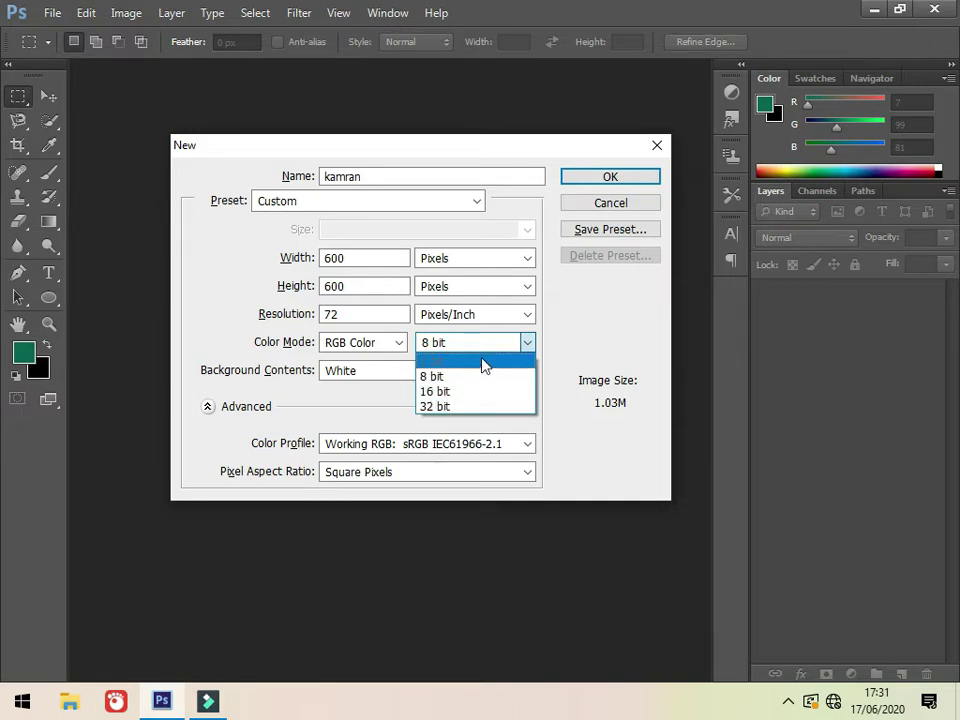
click(510, 347)
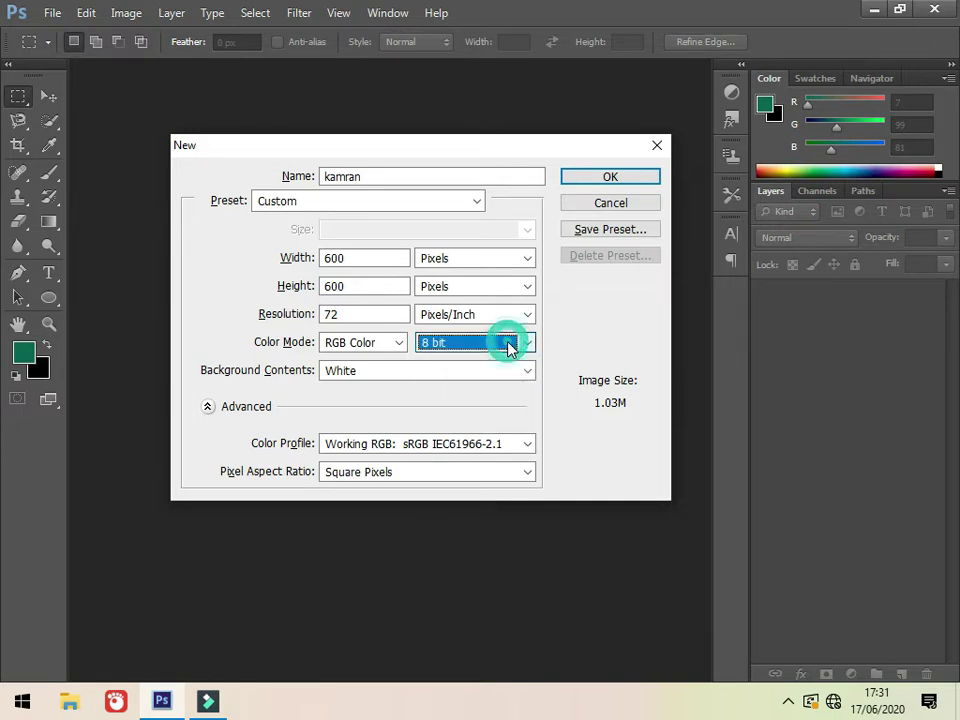
click(457, 346)
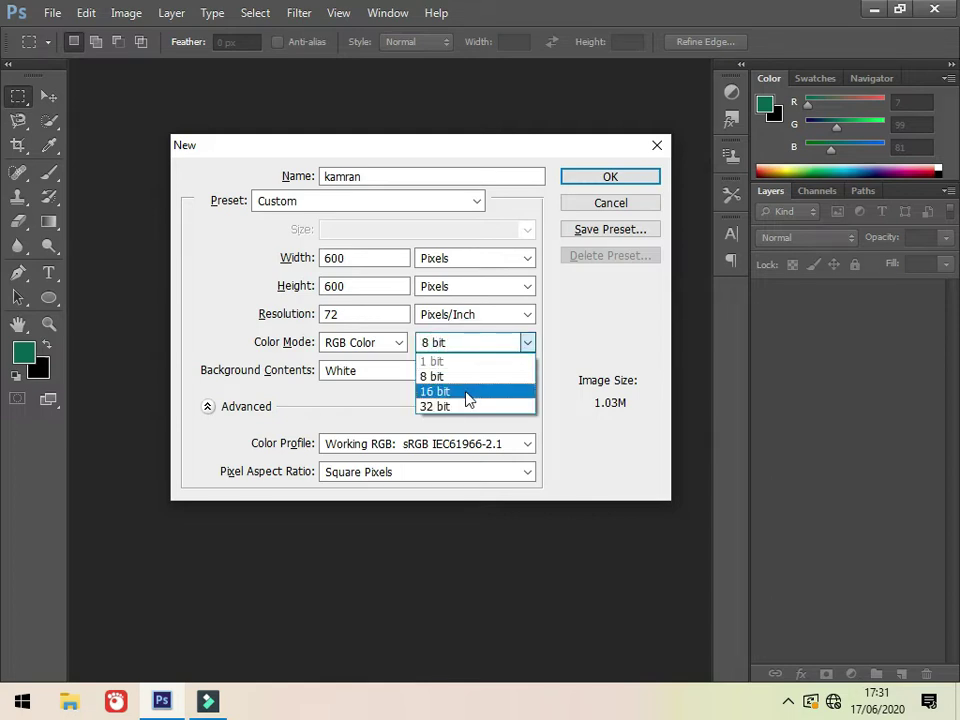
click(486, 350)
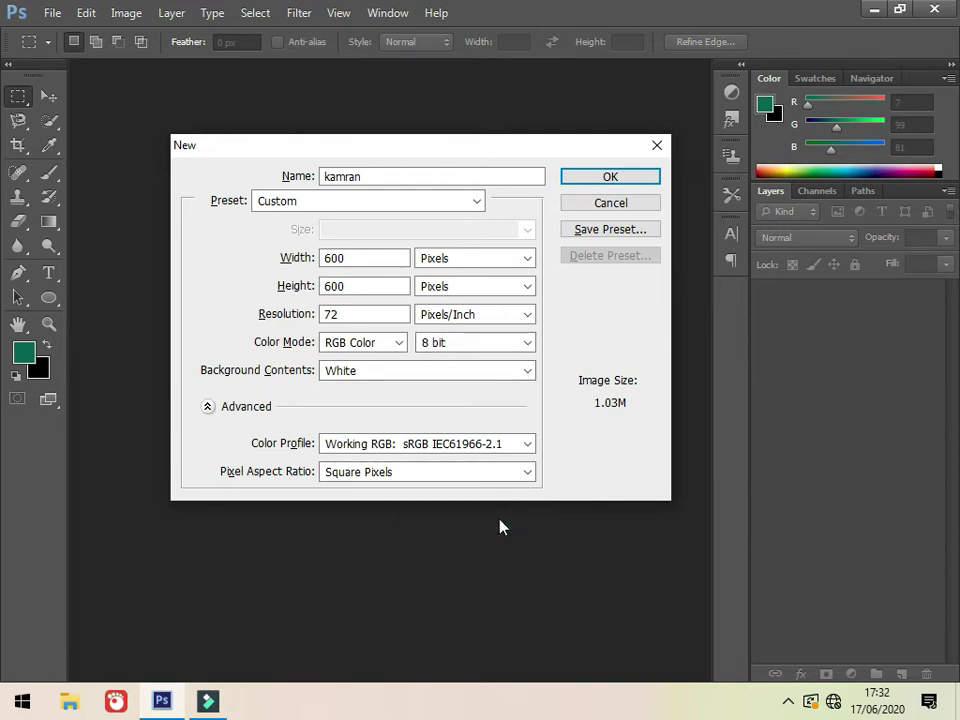
Confirm Pixels and Pixels/Inch units and create the 600 × 600 px, 72 ppi kamran document
click(472, 316)
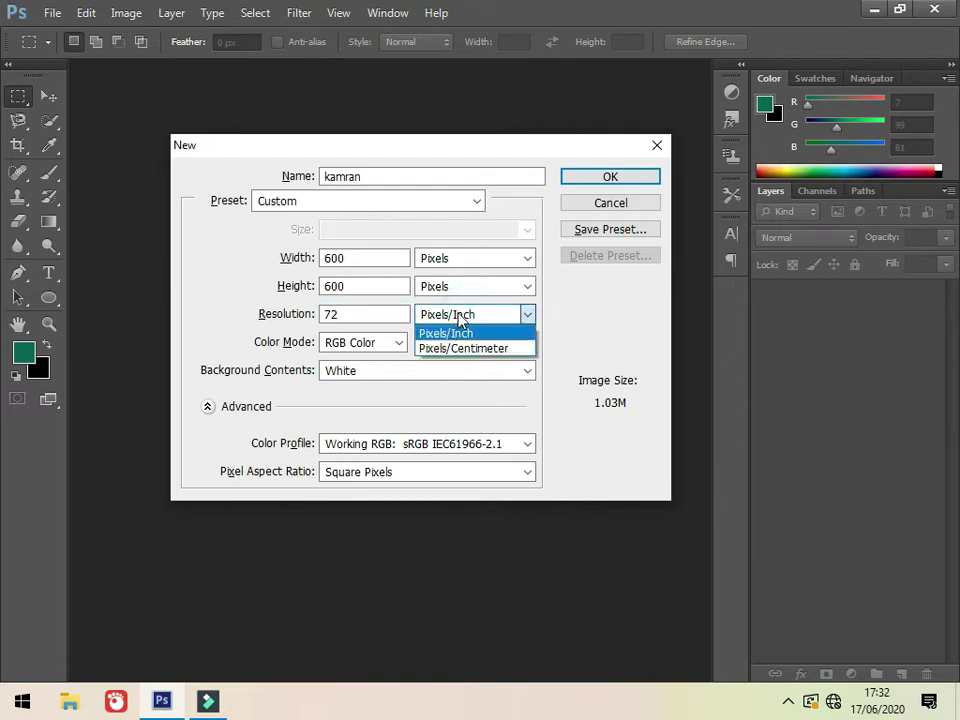
click(451, 333)
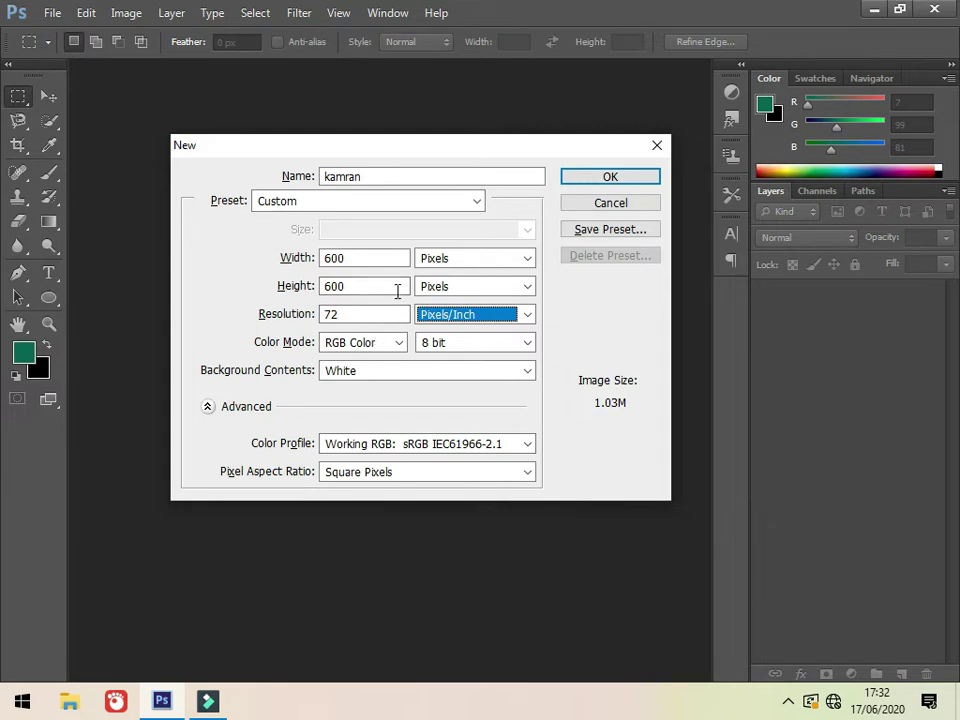
double_click(330, 317)
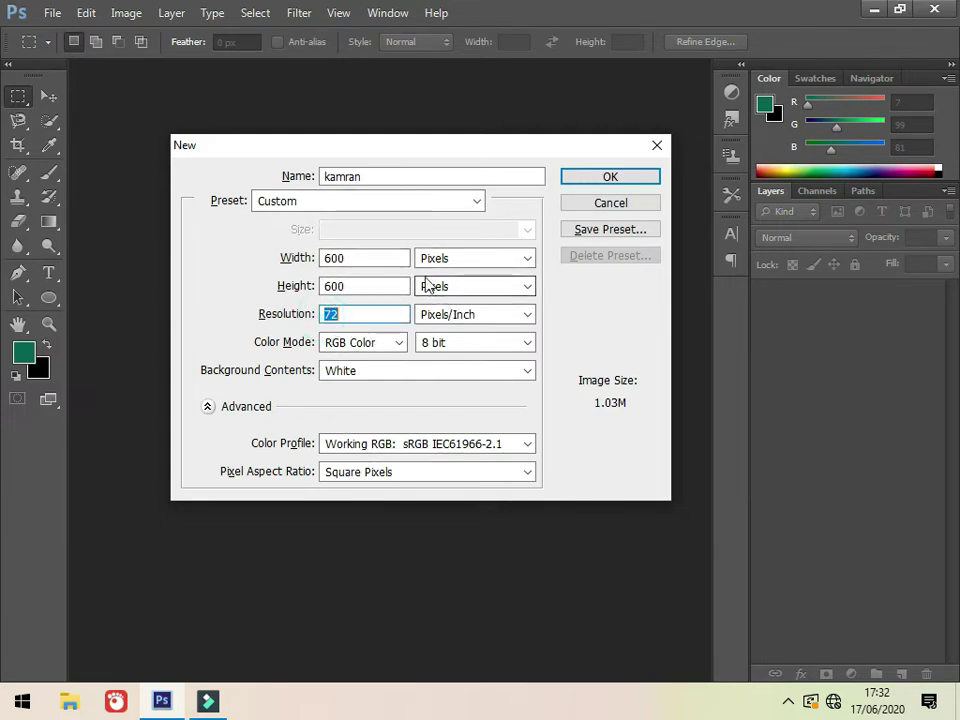
click(419, 258)
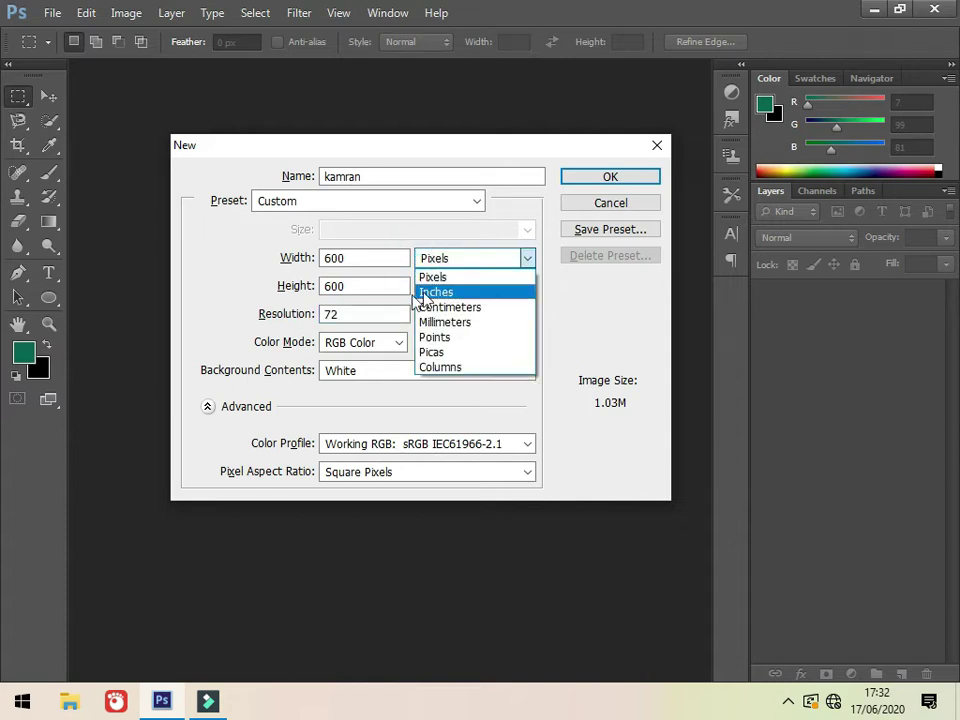
click(382, 302)
click(435, 285)
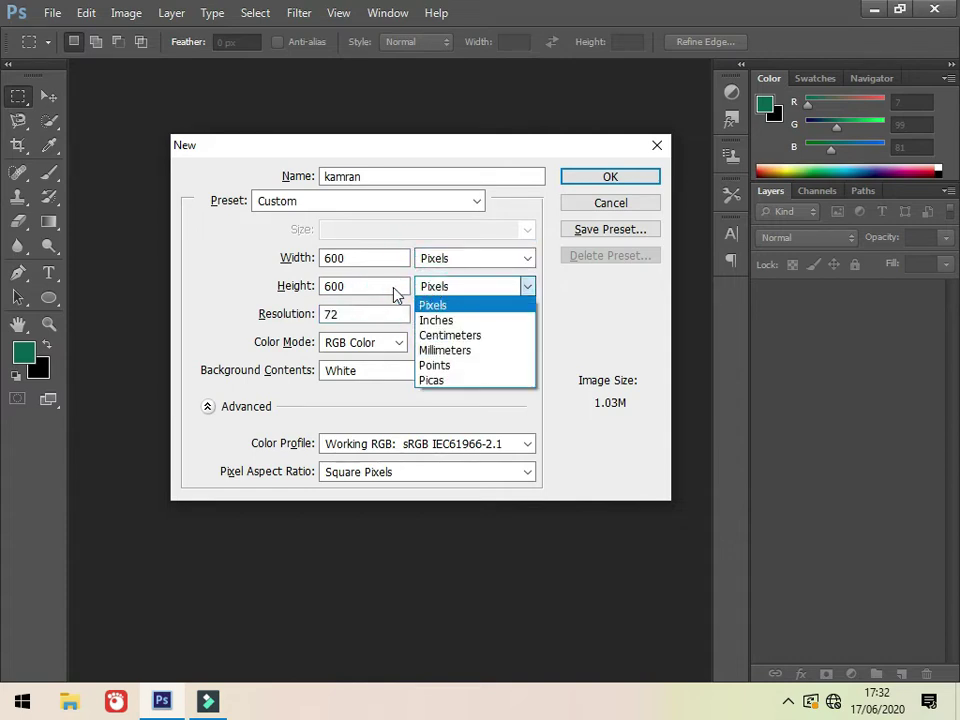
click(397, 290)
click(452, 315)
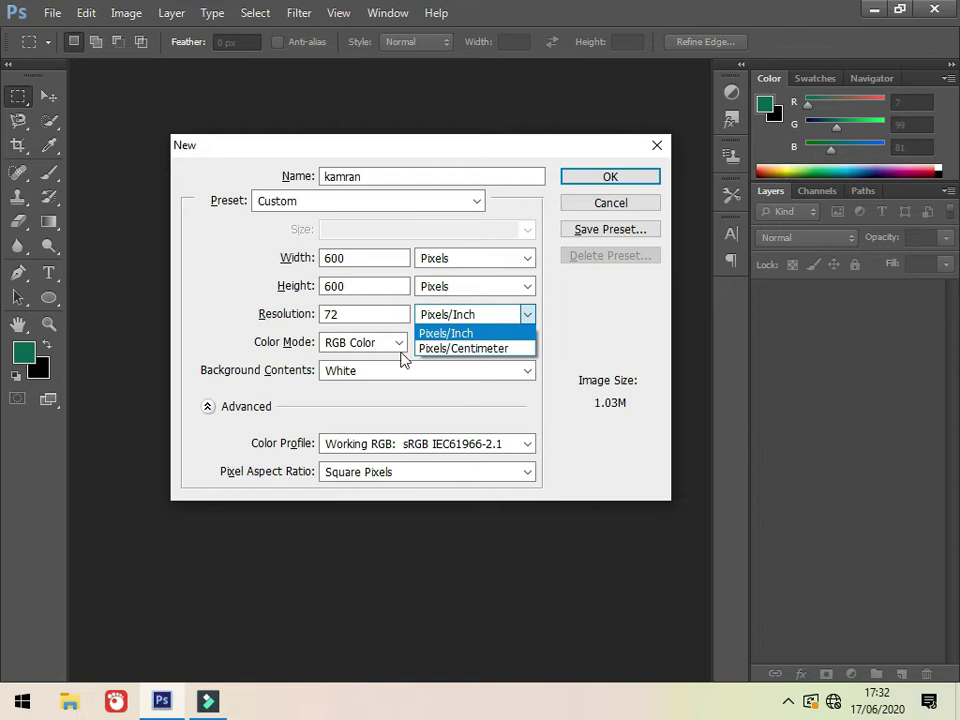
click(393, 397)
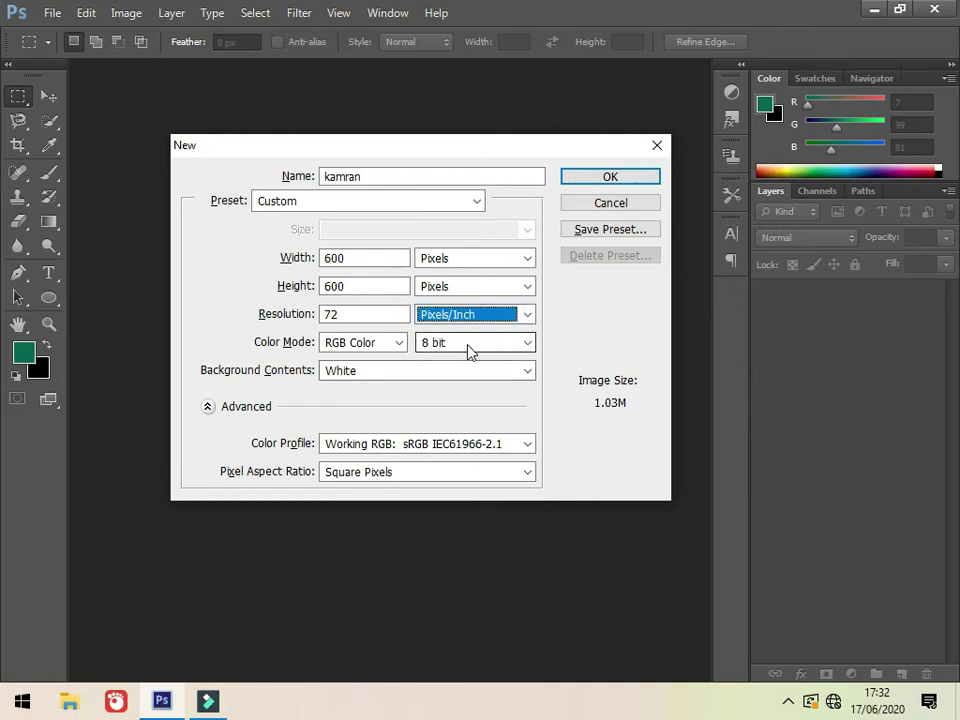
click(610, 179)
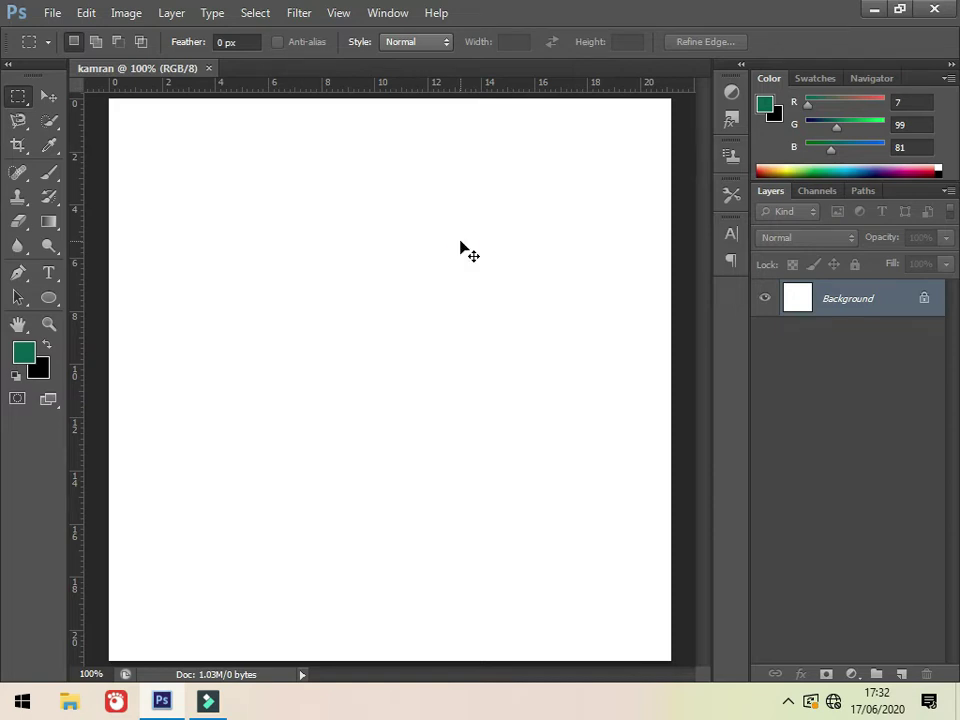
Start another new document named 'gjjf' using the Default Photoshop Size preset
key(ctrl+n)
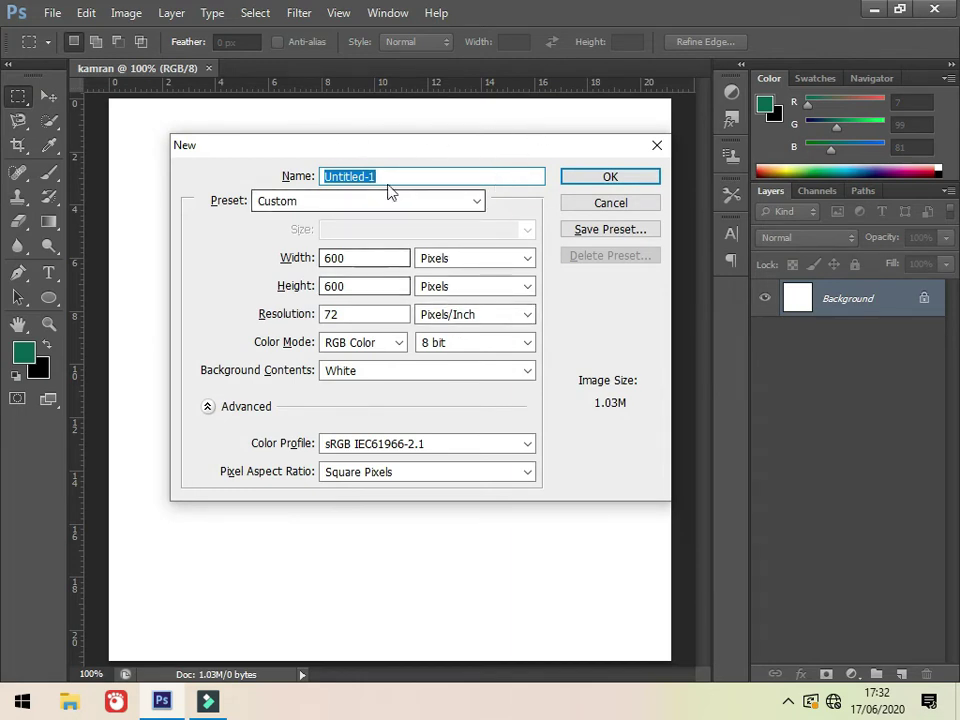
text(gjjf)
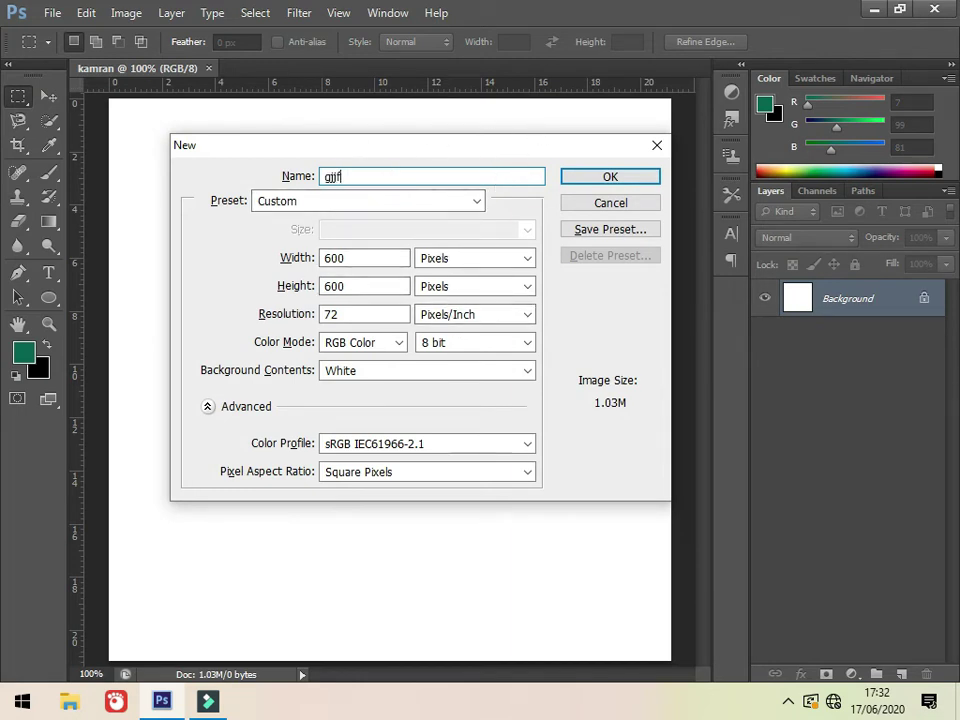
click(326, 204)
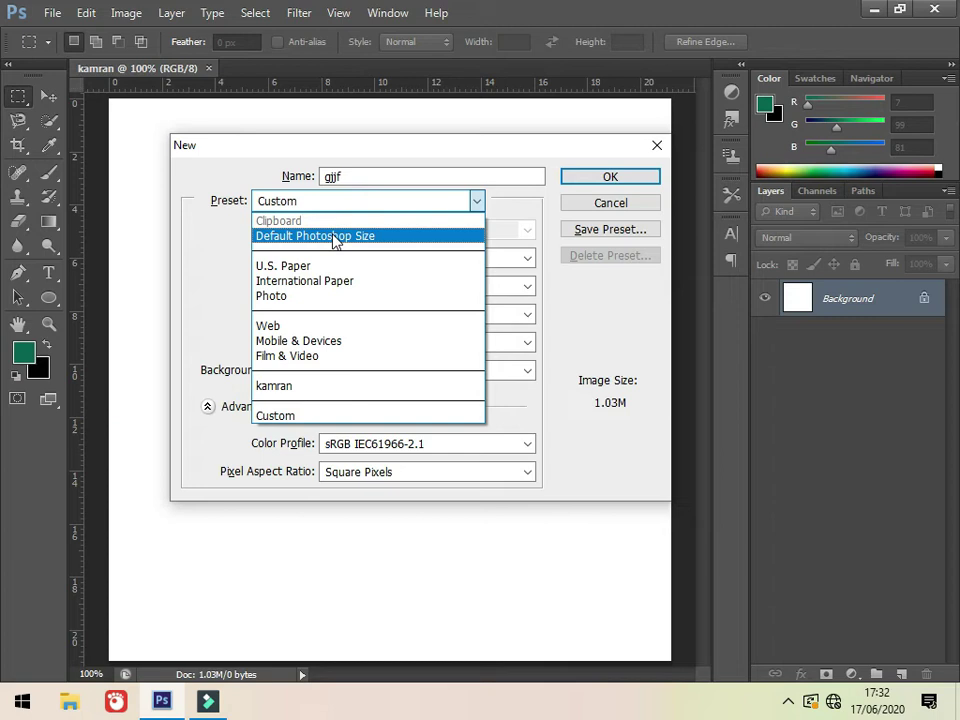
click(333, 237)
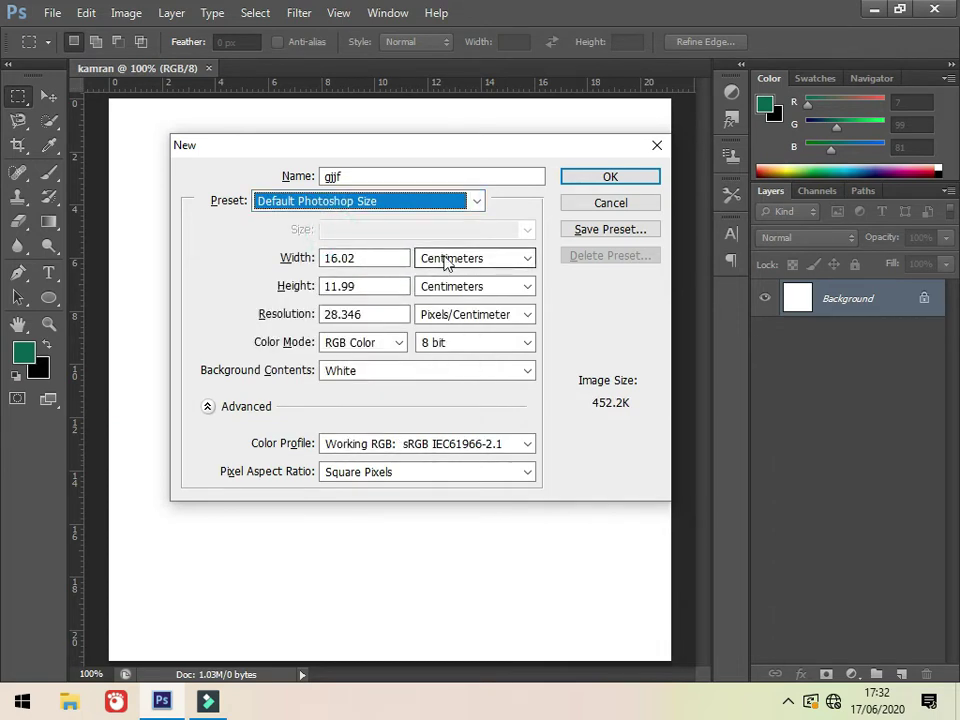
mouse_move(474, 258)
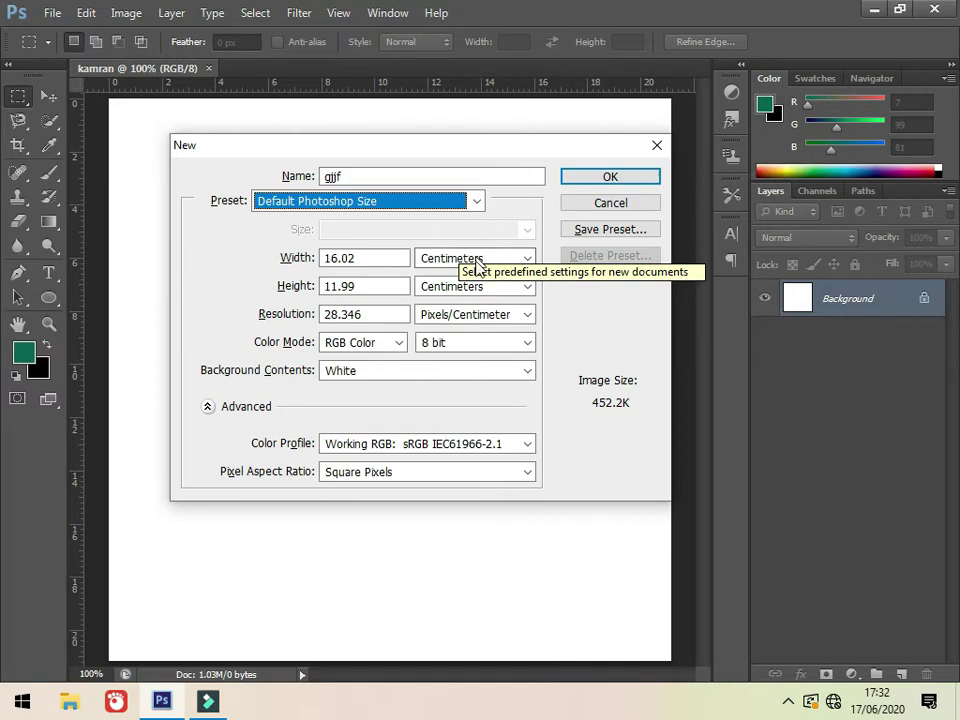
Set the document size units to Inches and resolution units to Pixels/Inch
click(476, 258)
click(458, 292)
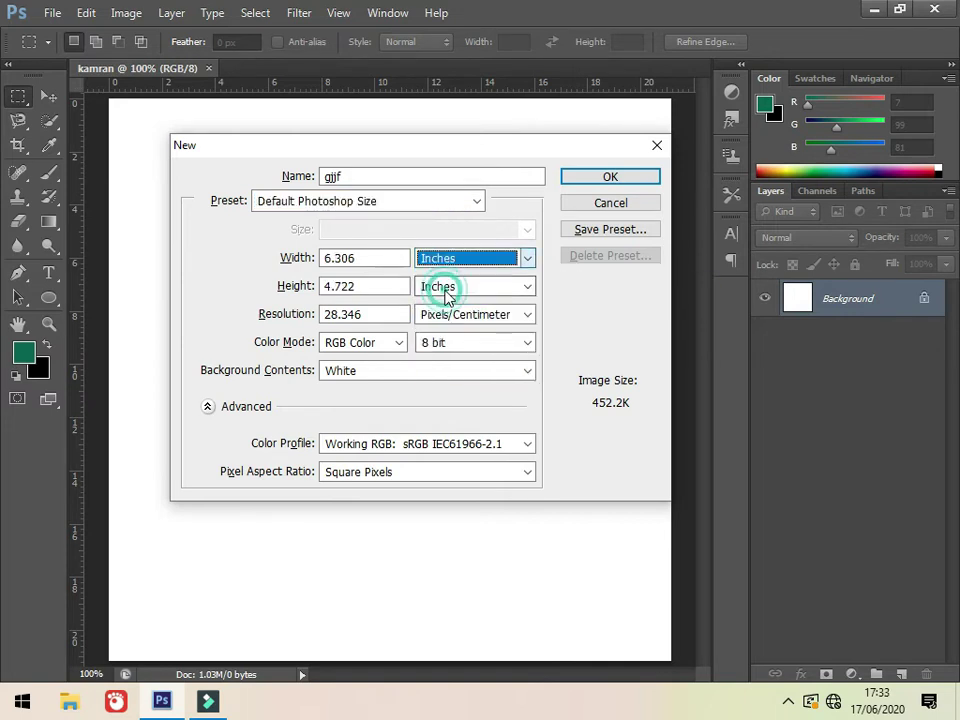
click(453, 258)
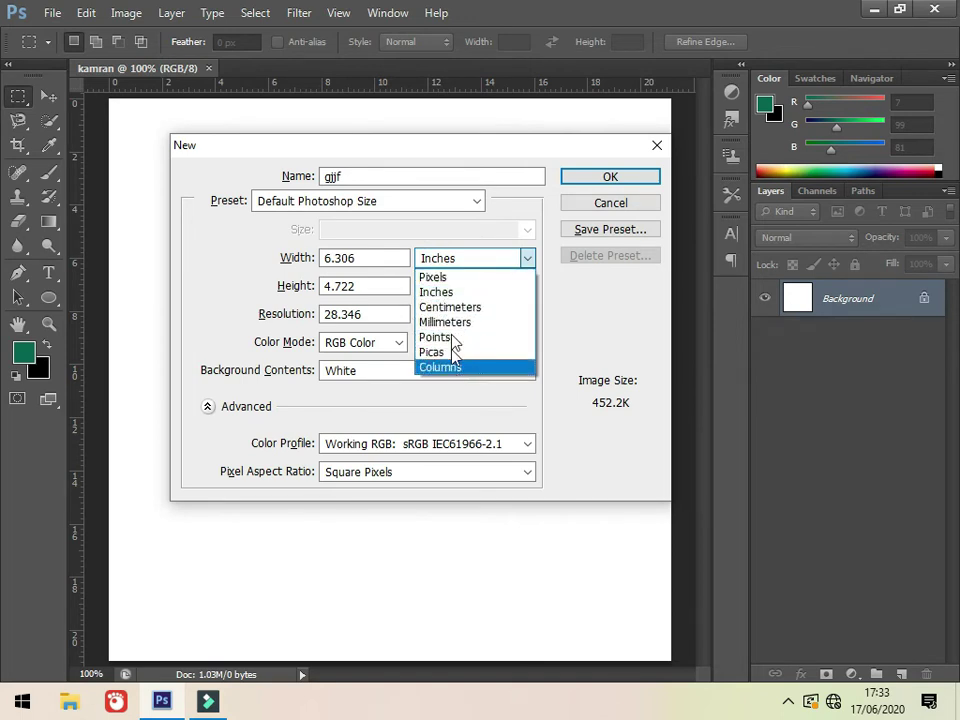
click(463, 263)
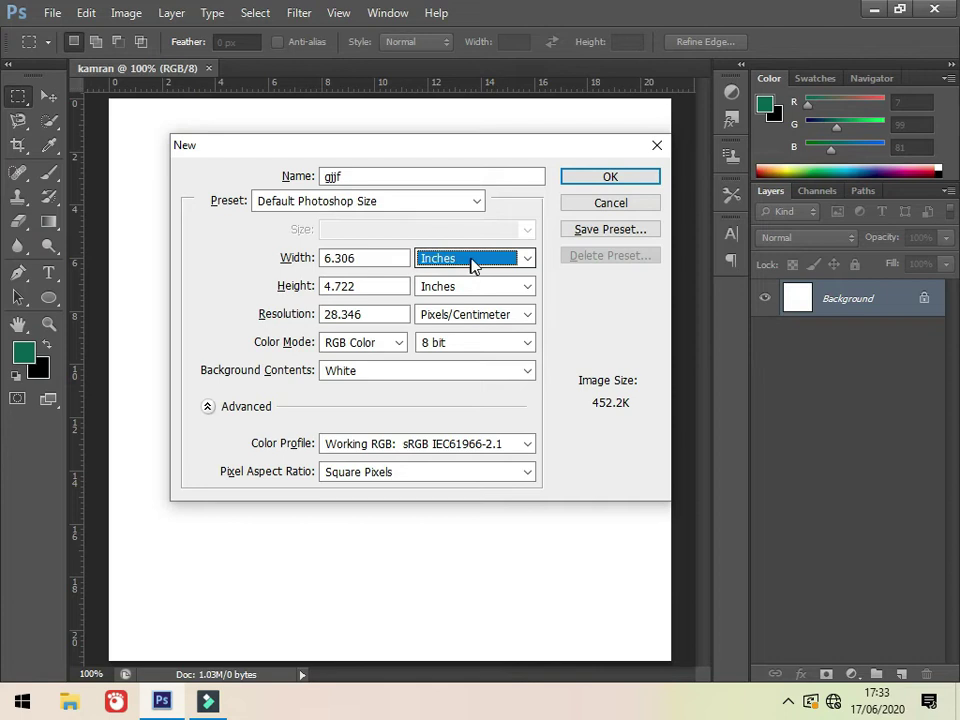
click(481, 318)
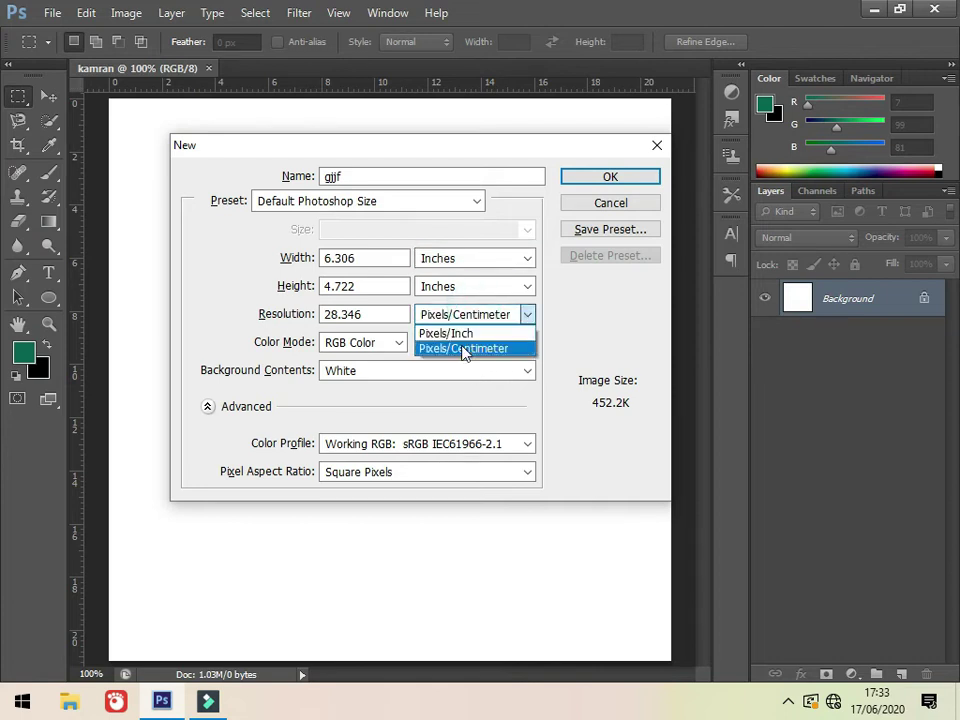
click(459, 334)
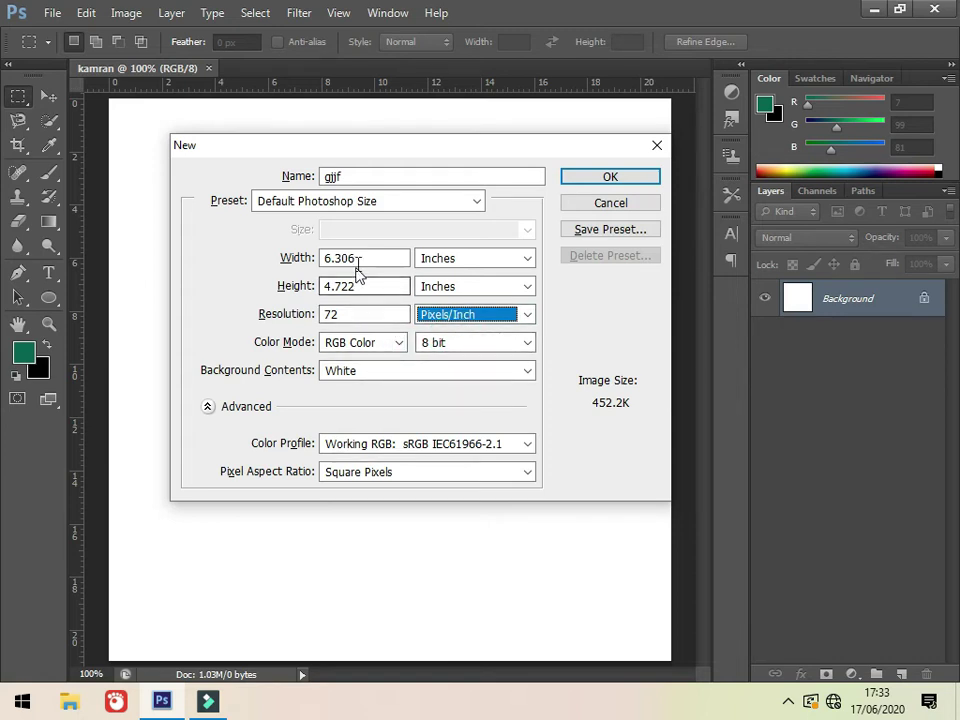
Enter width 700, height 700 inches and resolution 300 pixels/inch
drag(352, 258, 258, 261)
text(700)
drag(363, 286, 252, 292)
text(700)
drag(362, 315, 307, 316)
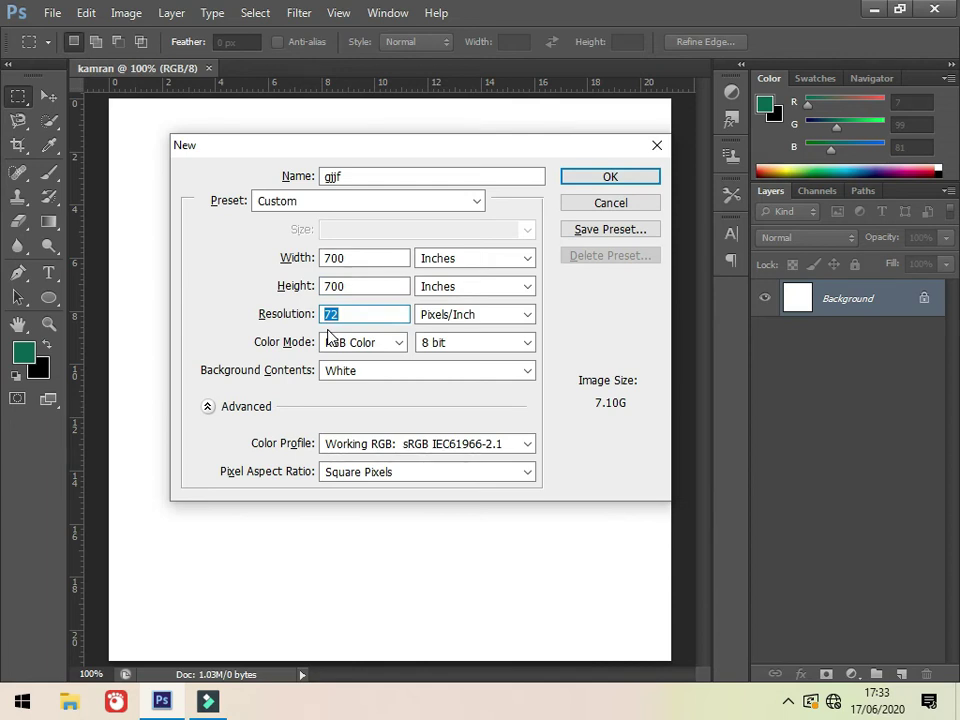
text(300)
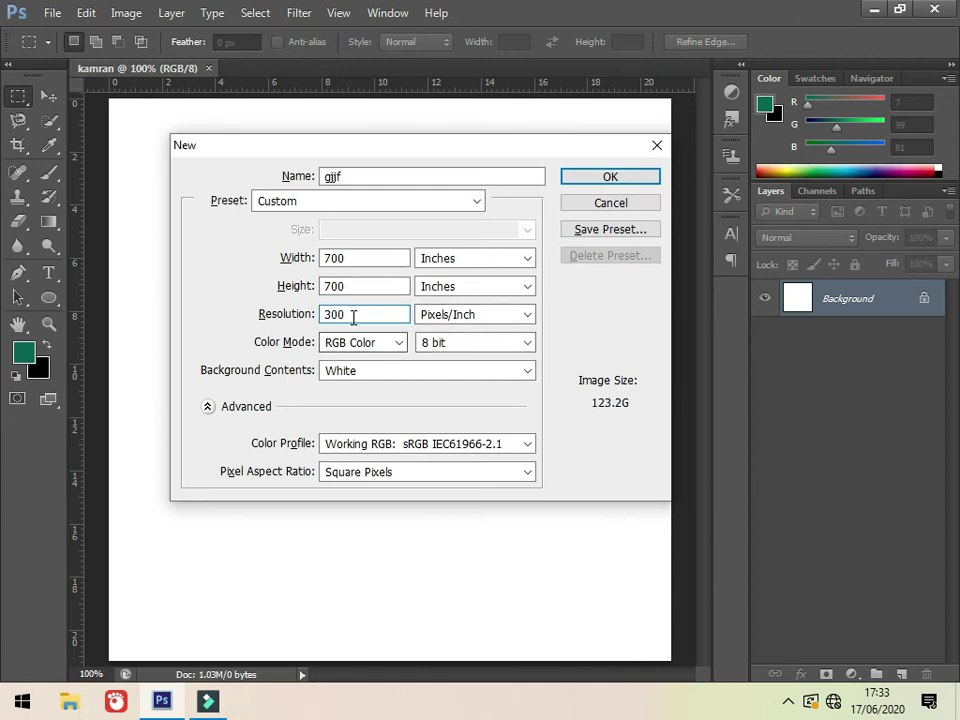
Switch the gjjf document's colour mode to CMYK Color, raising its size to 164.3G
click(398, 343)
click(366, 405)
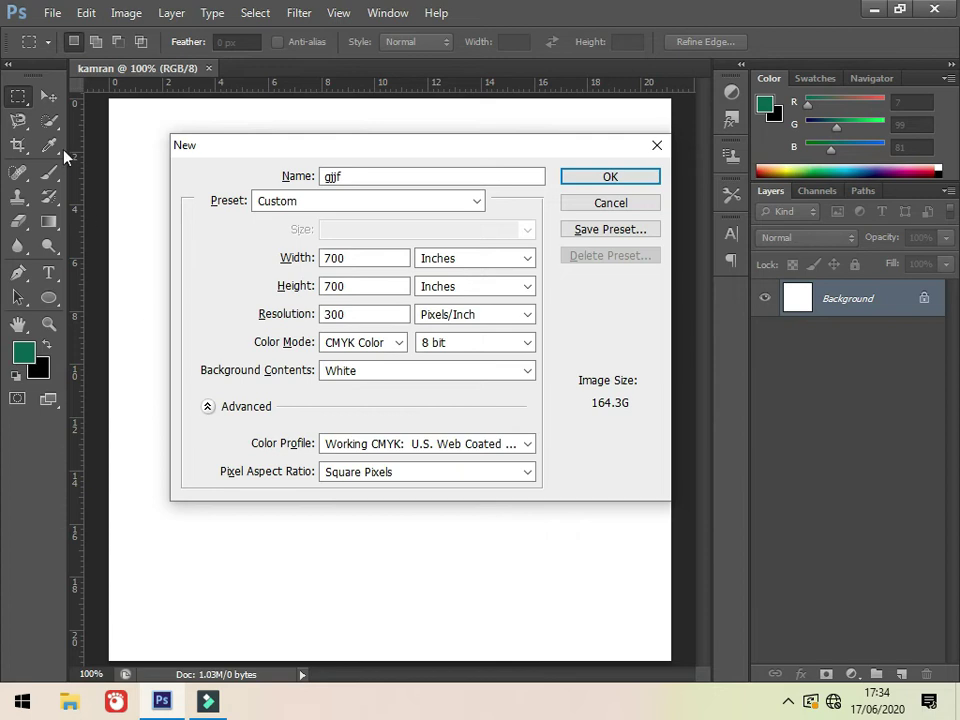
click(40, 94)
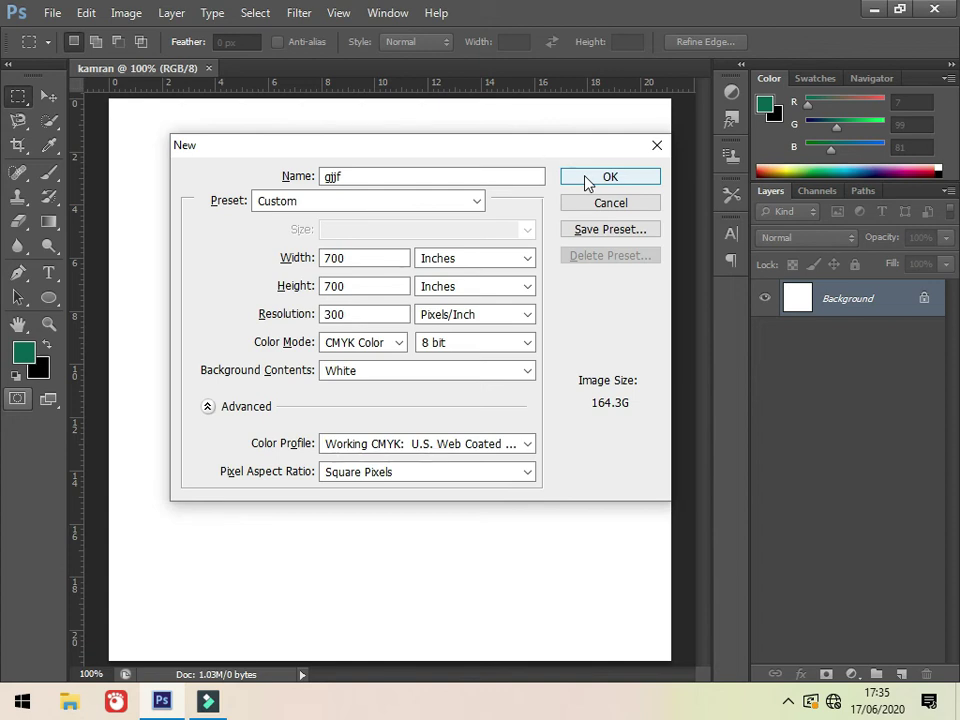
Try creating the 164.3G CMYK document, continuing past the warning and dismissing the scratch-disk-full error
click(595, 179)
click(449, 280)
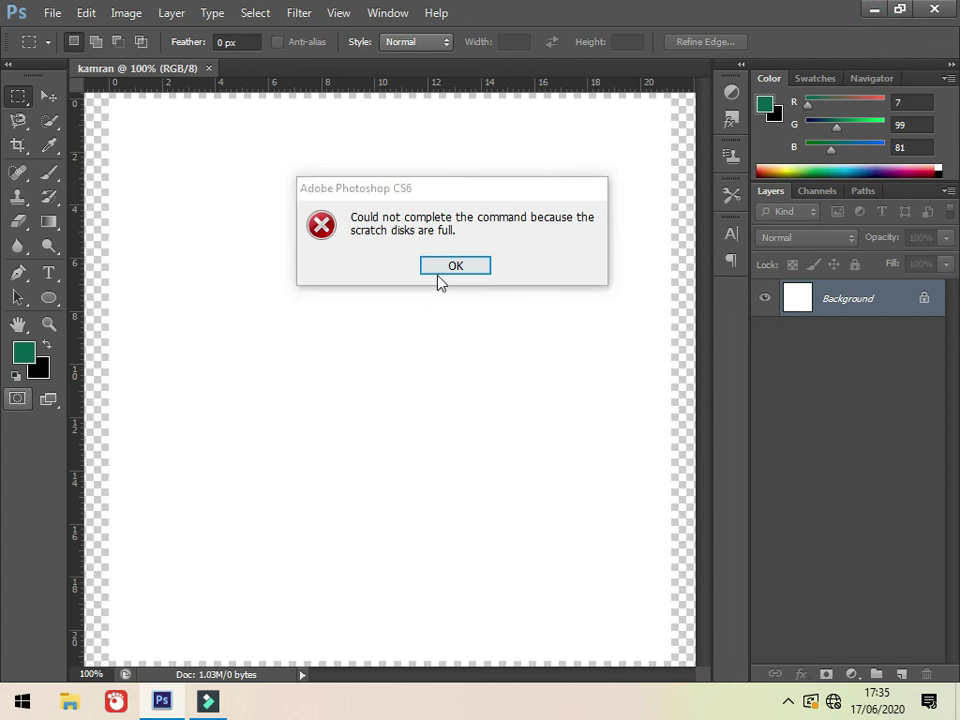
click(451, 257)
Shrink, re-maximize, then hide the Photoshop window to reveal the desktop
click(898, 9)
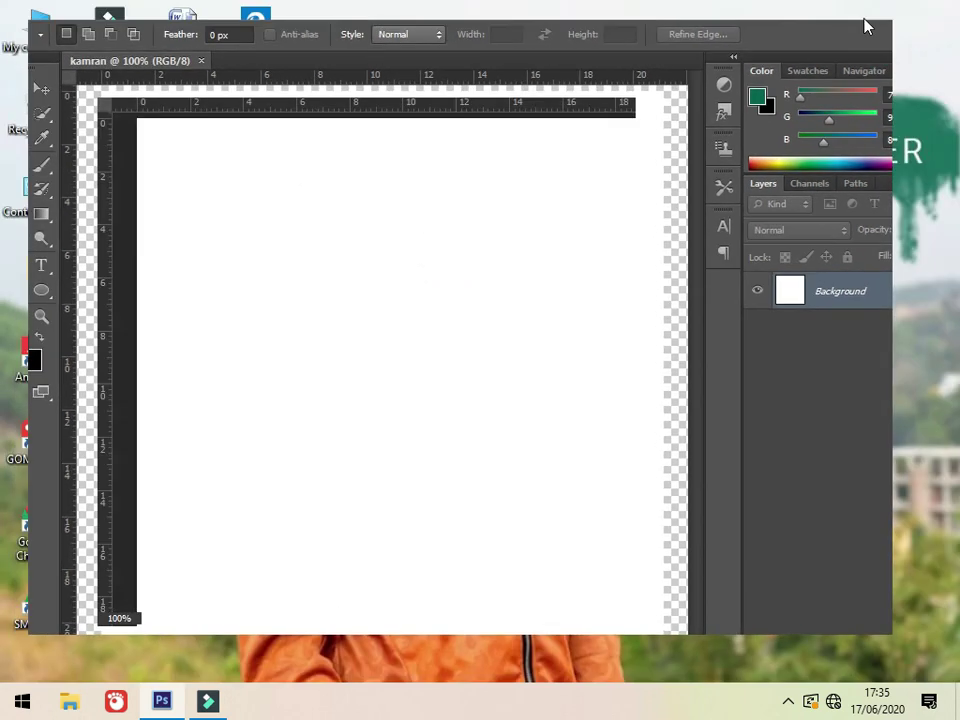
click(831, 30)
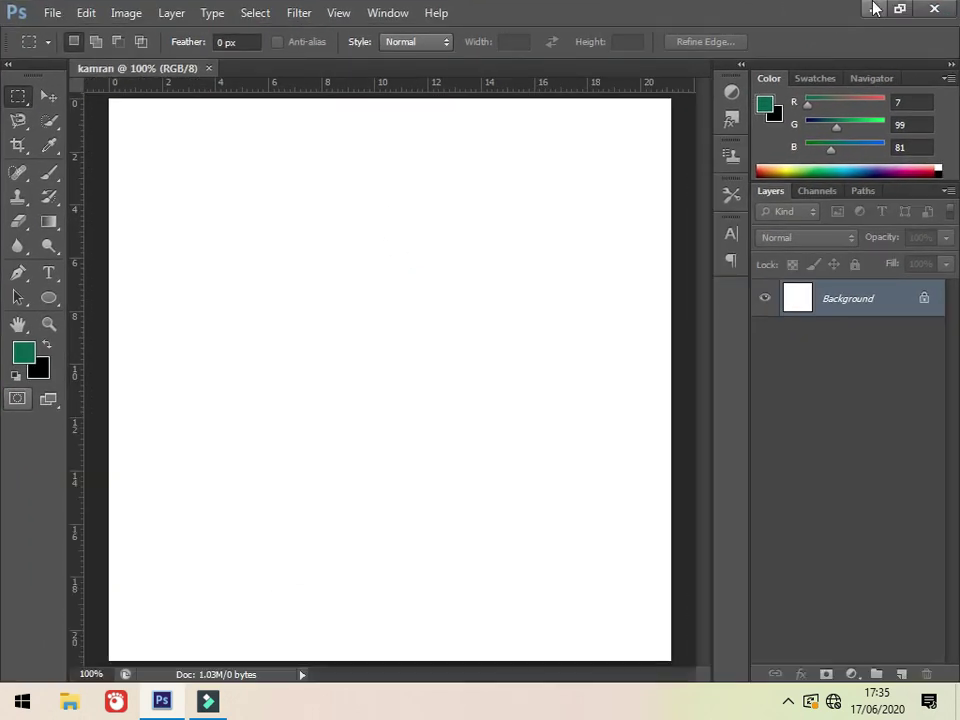
click(871, 15)
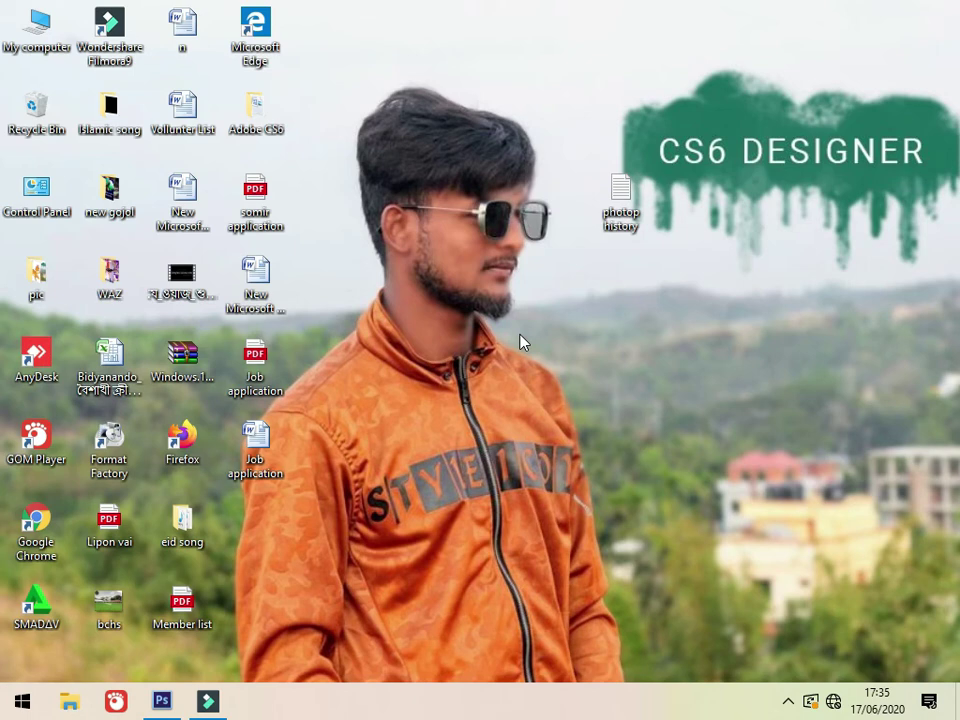
Bring Photoshop back from the taskbar, hide and restore it again, then close its window
click(161, 701)
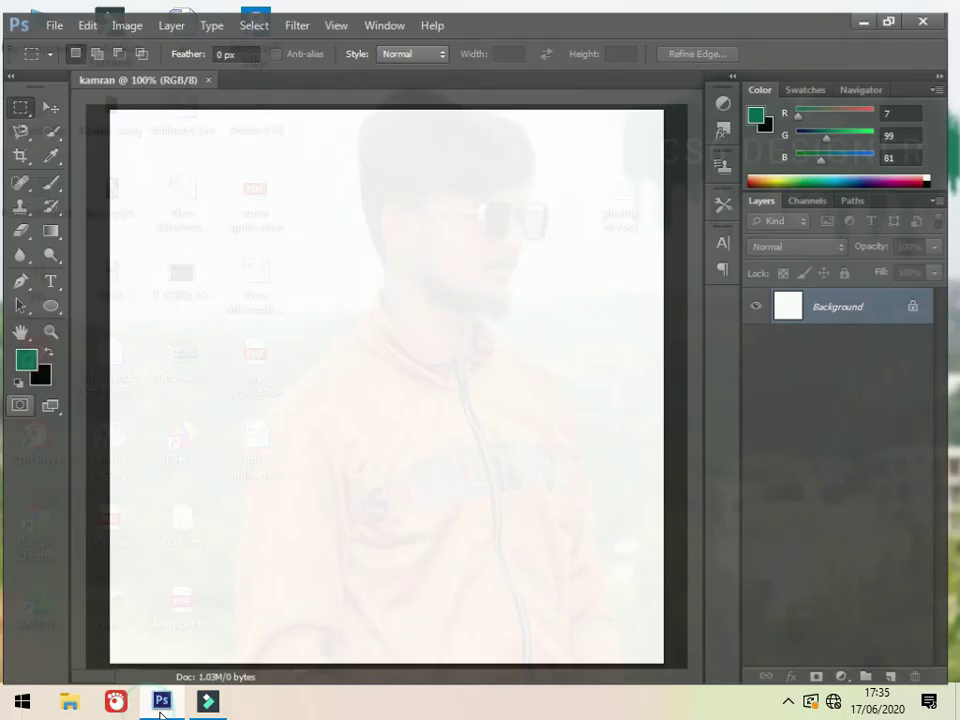
click(868, 8)
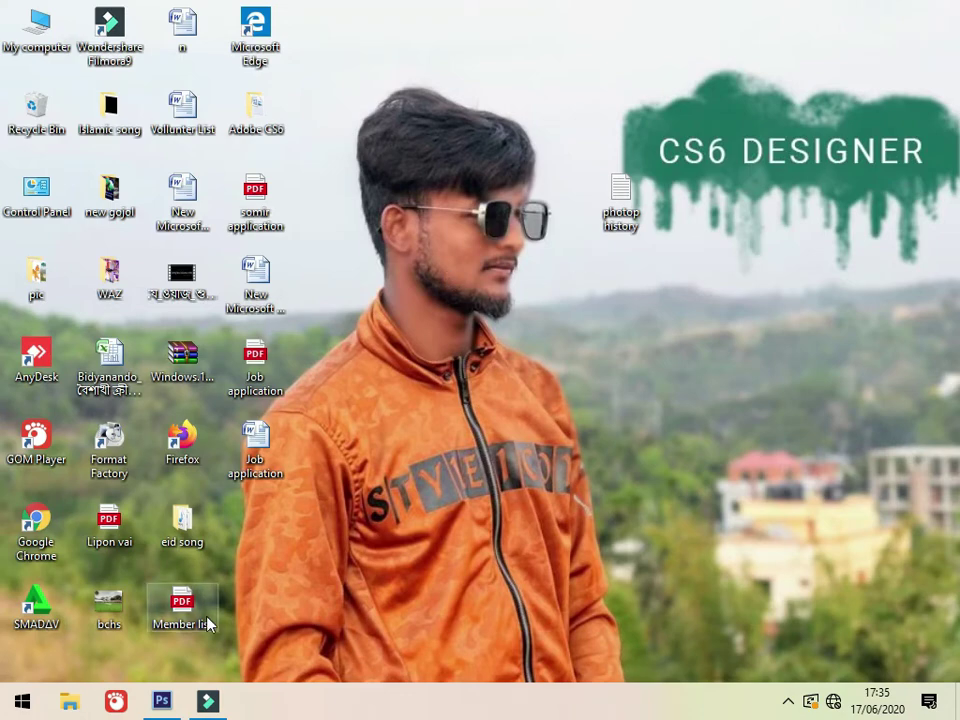
click(161, 701)
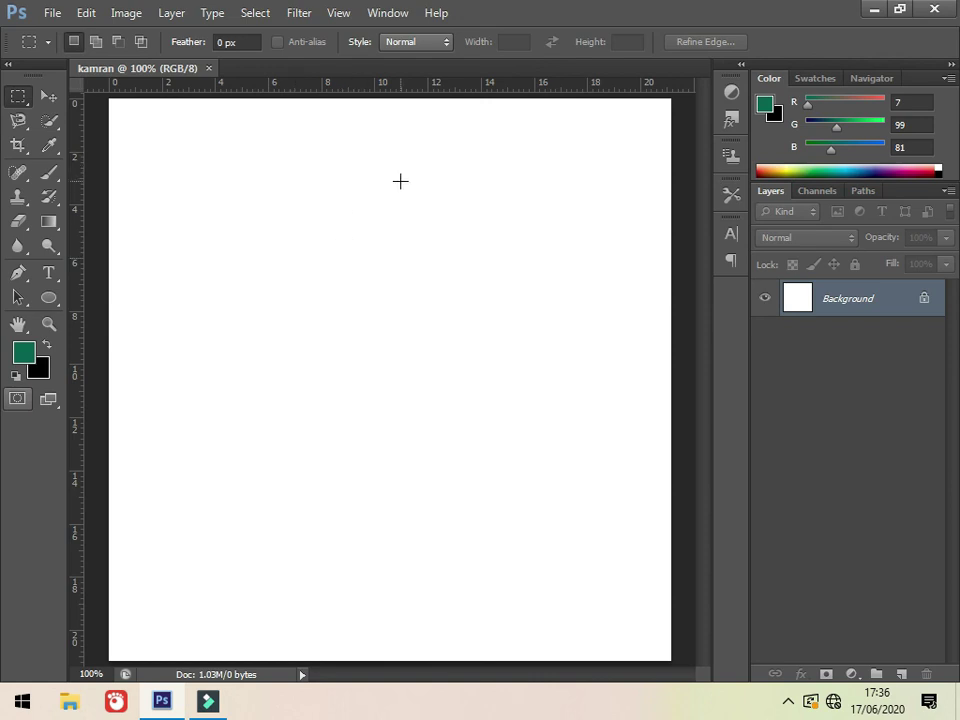
click(935, 9)
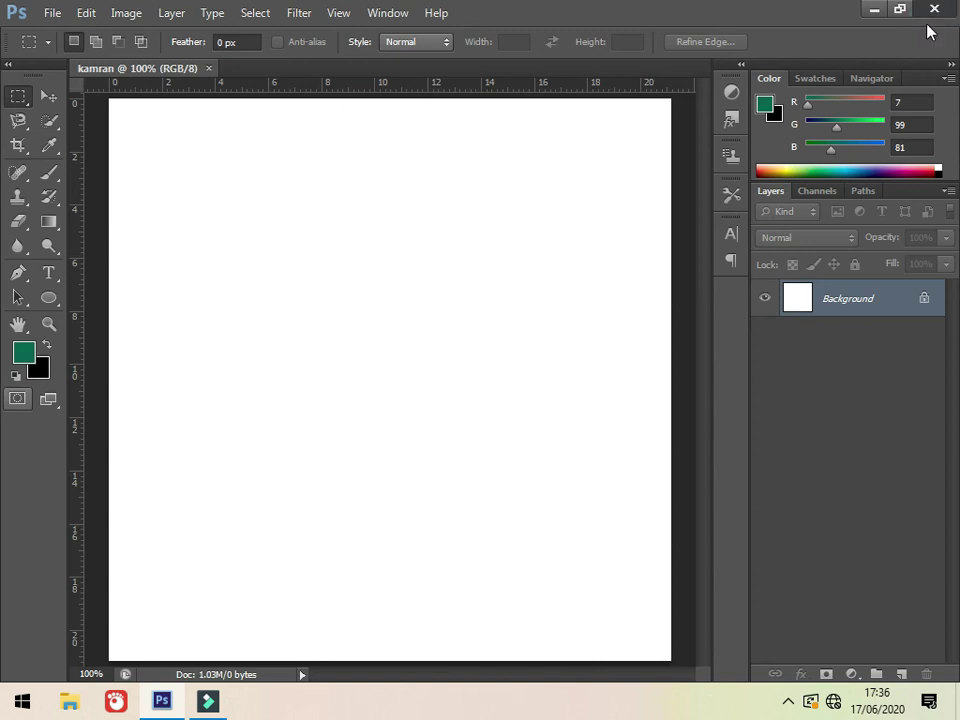